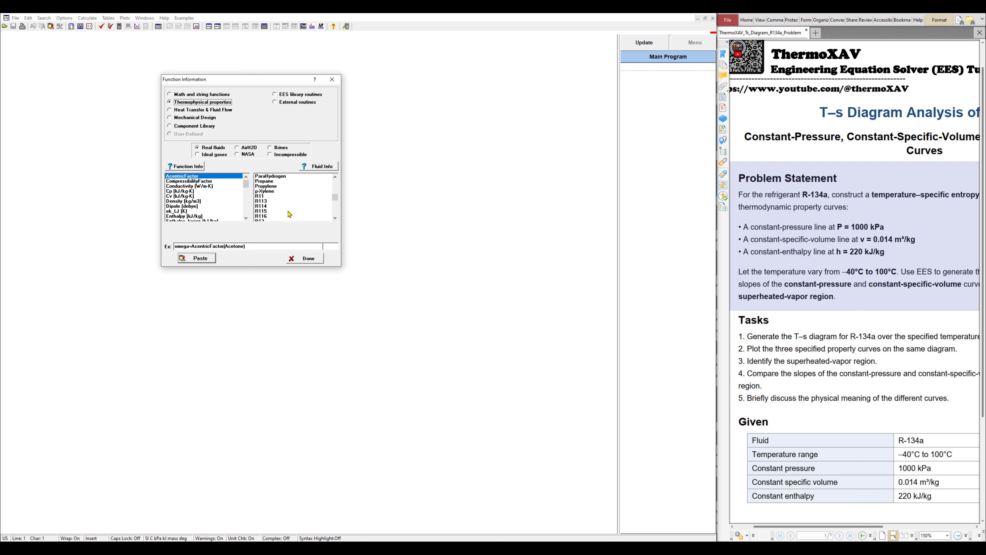
In Function Info, choose R134a and the Entropy function with Temperature and Pressure as independents
scroll(289, 213, down, 3)
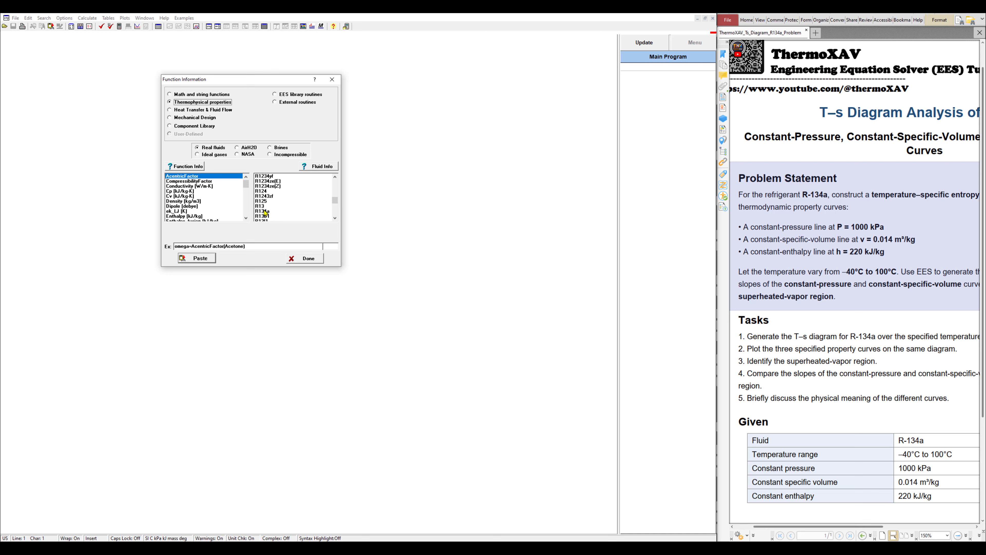
click(265, 211)
scroll(207, 198, down, 2)
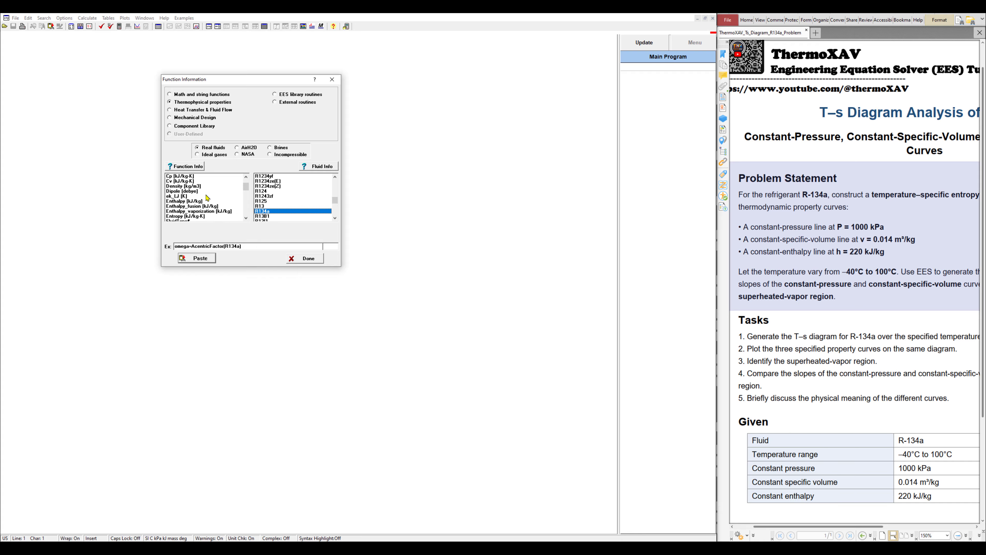
click(175, 216)
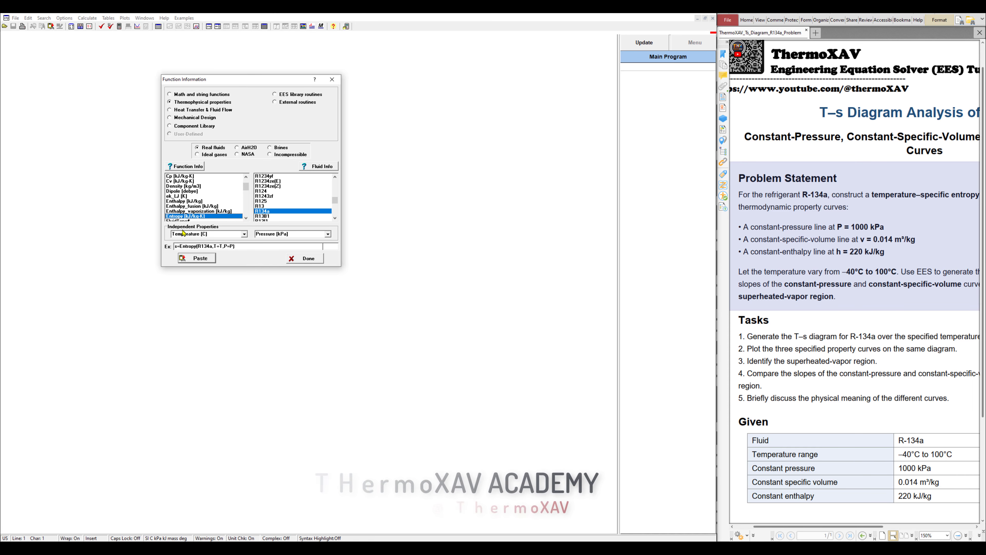
click(176, 247)
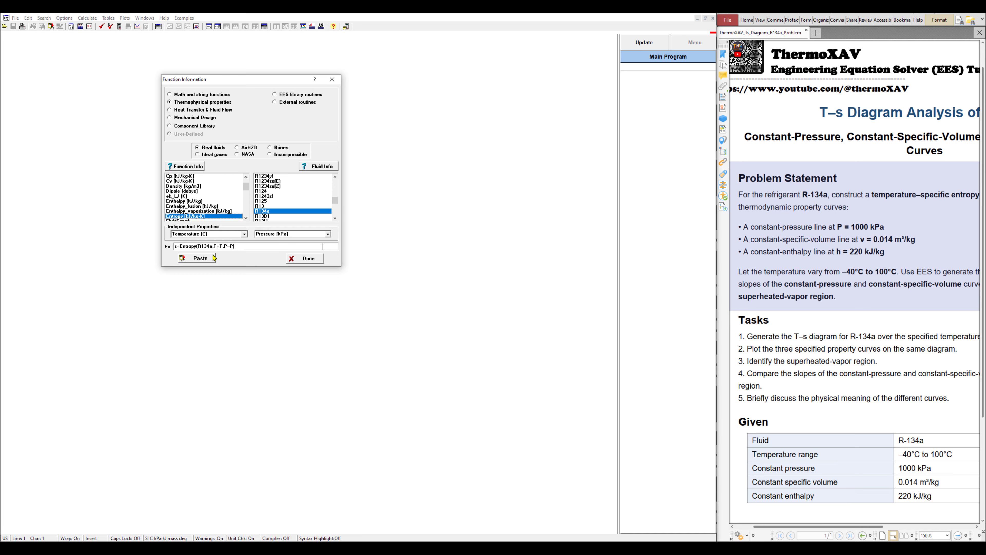
click(176, 247)
Paste s=Entropy(R134a,T=T,P=P) into the equations and rename s to s_p
click(199, 259)
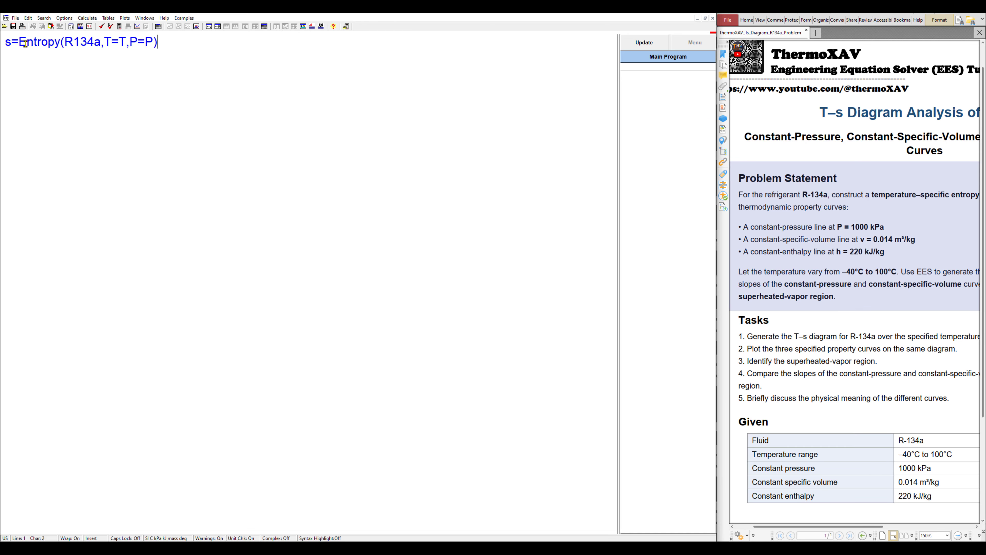
click(81, 41)
click(158, 41)
click(167, 116)
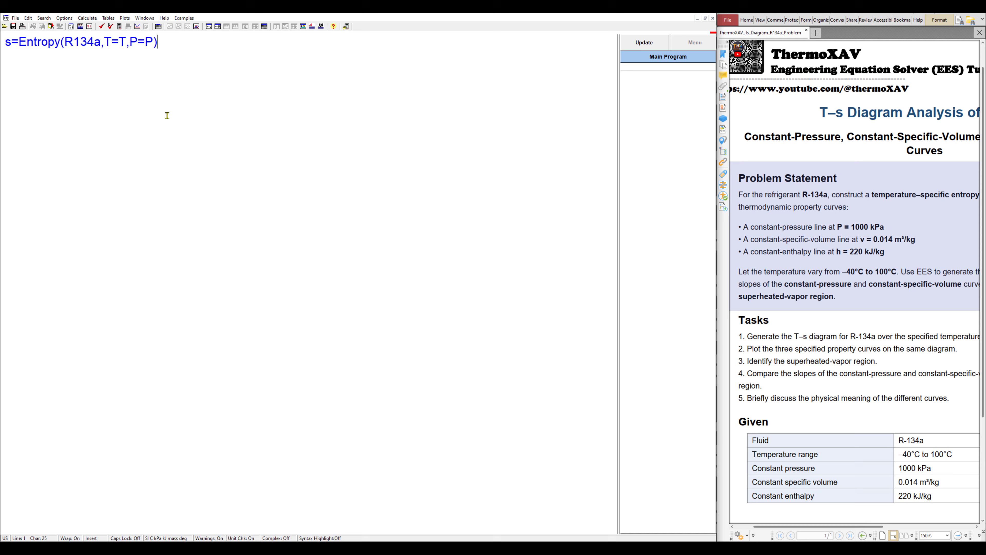
click(11, 41)
text(_)
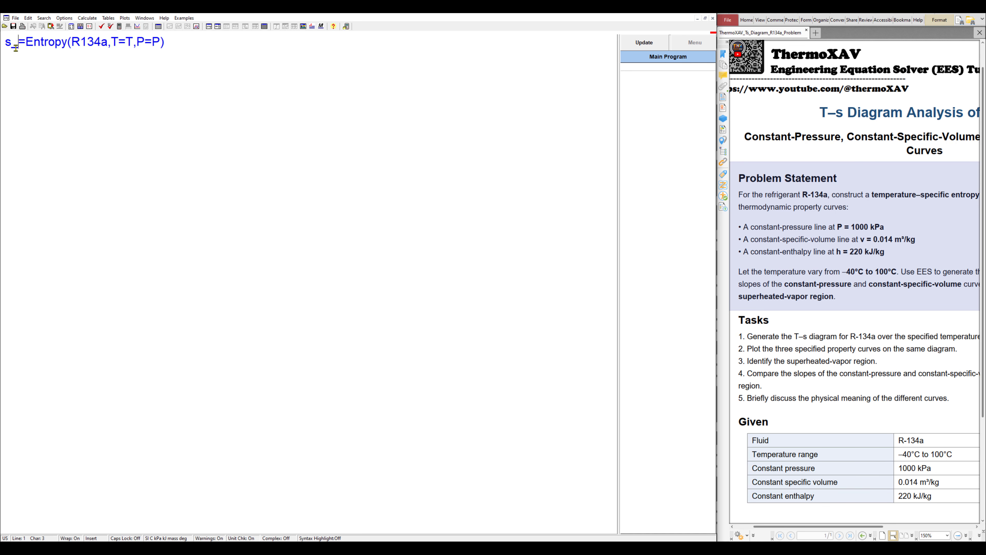
text(p)
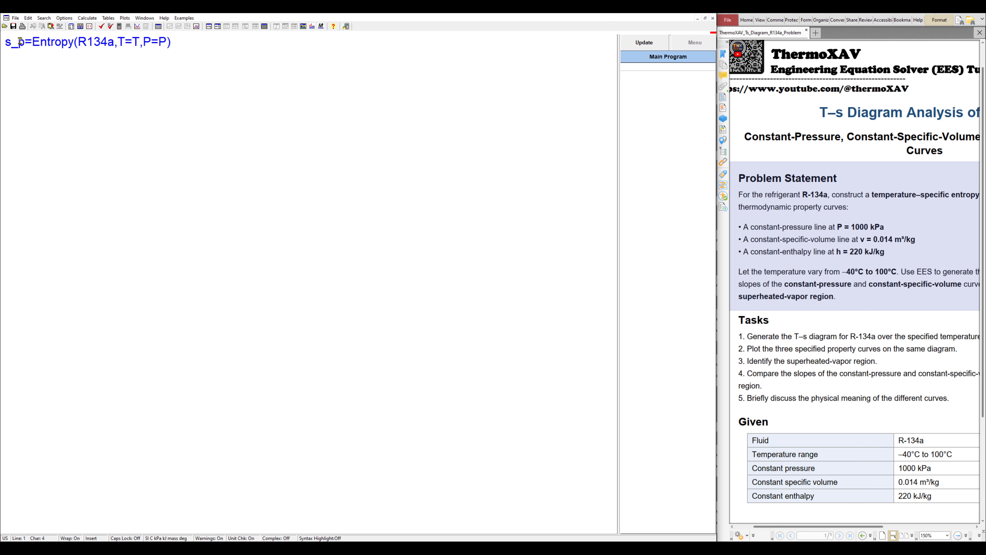
click(51, 43)
Replace the pressure argument with P=1000 and bring up the SI, Celsius, kPa unit preferences
click(259, 81)
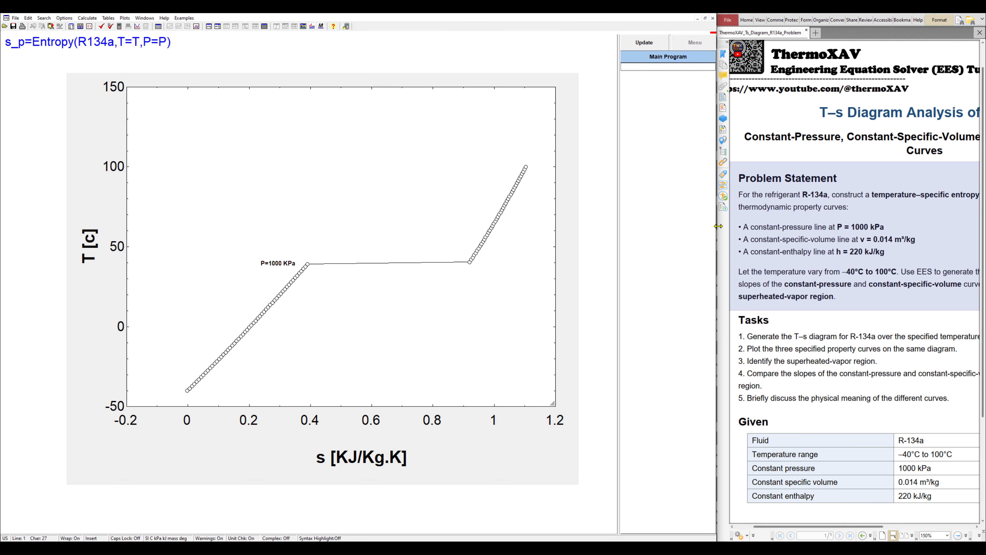
drag(719, 226, 717, 226)
drag(168, 42, 157, 43)
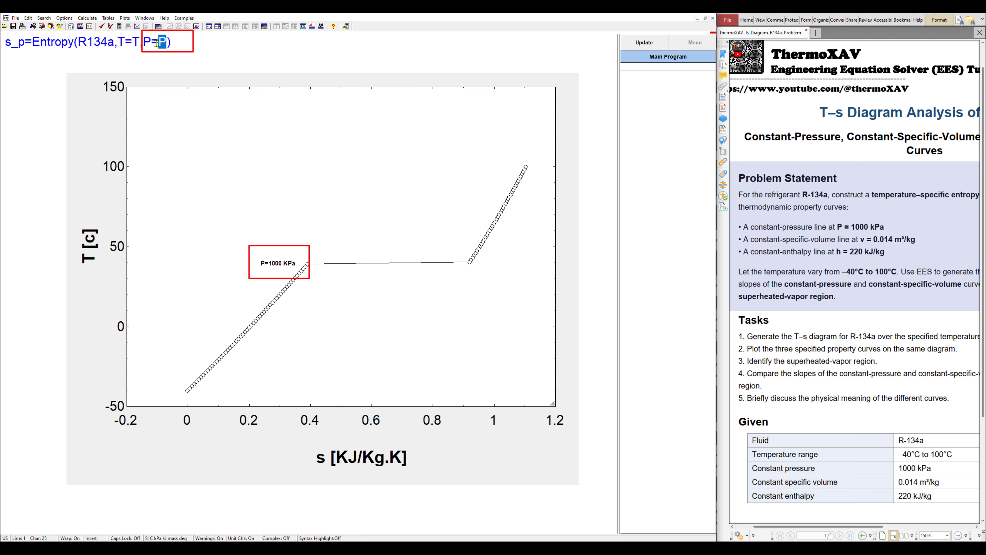
text(1000)
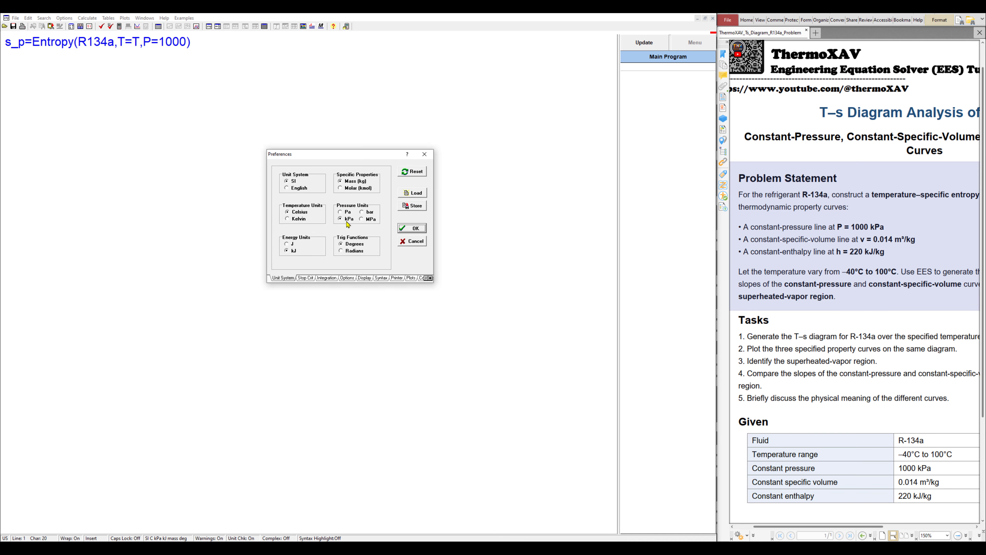
key(ctrl)
key(ctrl)
key(ctrl)
Accept the unit preferences and syntax-check s_p=Entropy(R134a,T=T,P=1000): one equation, two variables
click(415, 229)
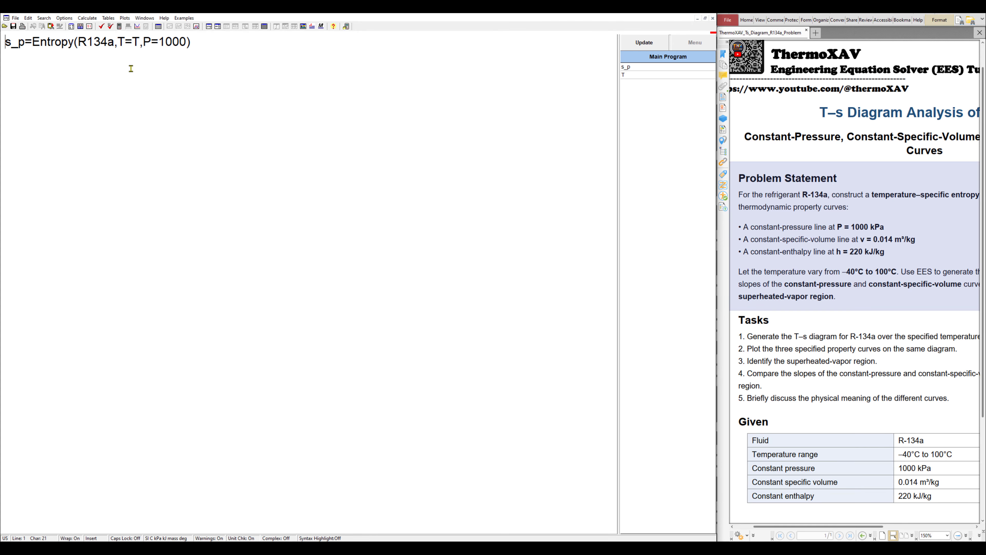
drag(143, 42, 185, 41)
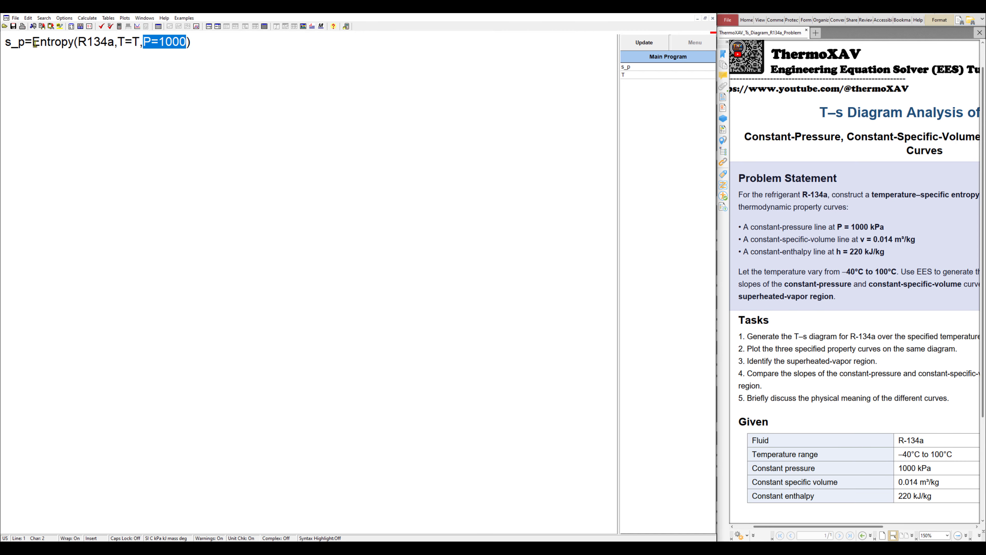
double_click(137, 41)
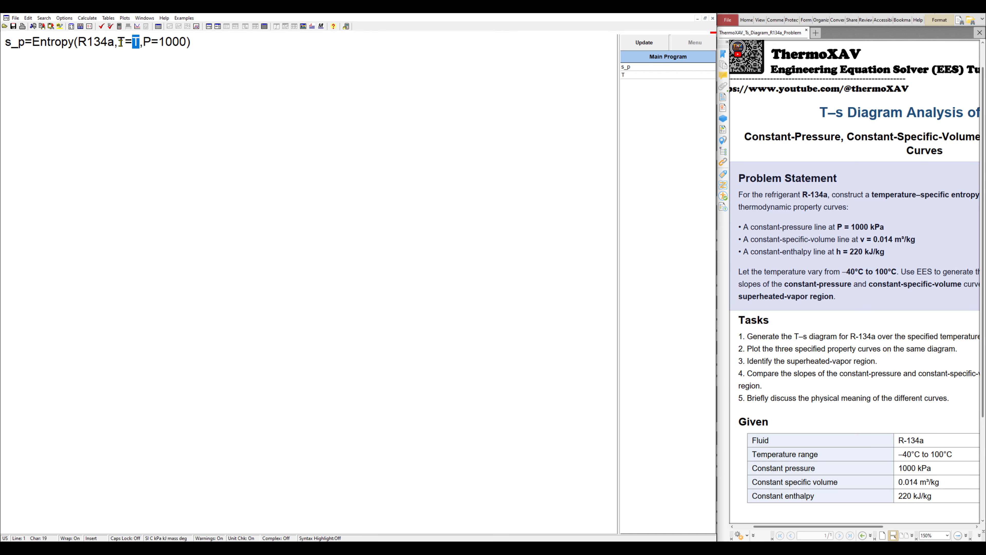
click(102, 28)
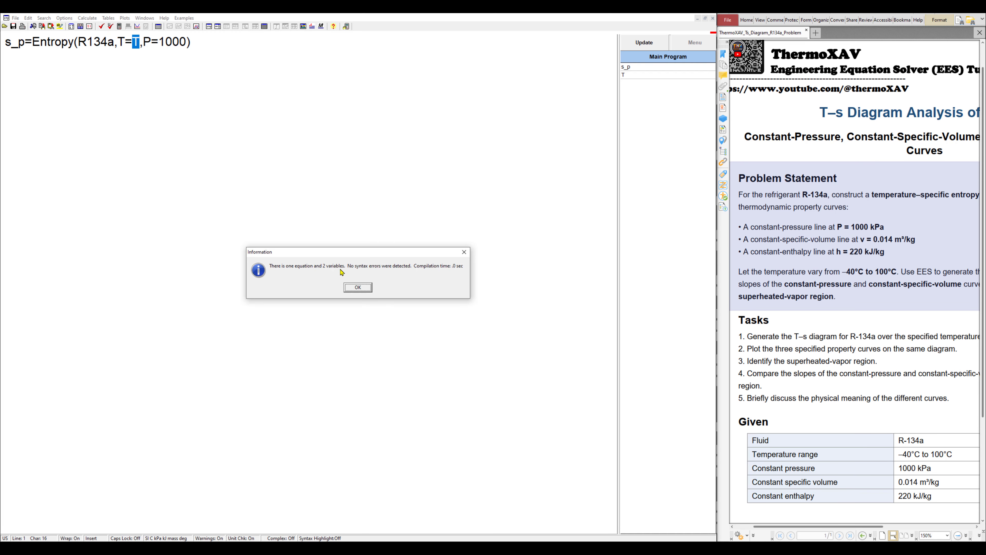
click(359, 289)
click(21, 42)
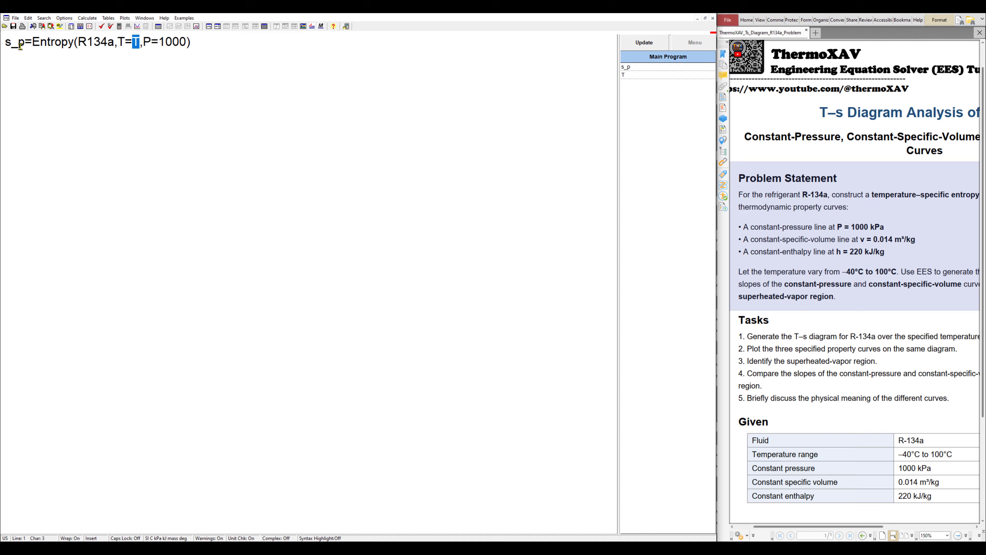
click(12, 44)
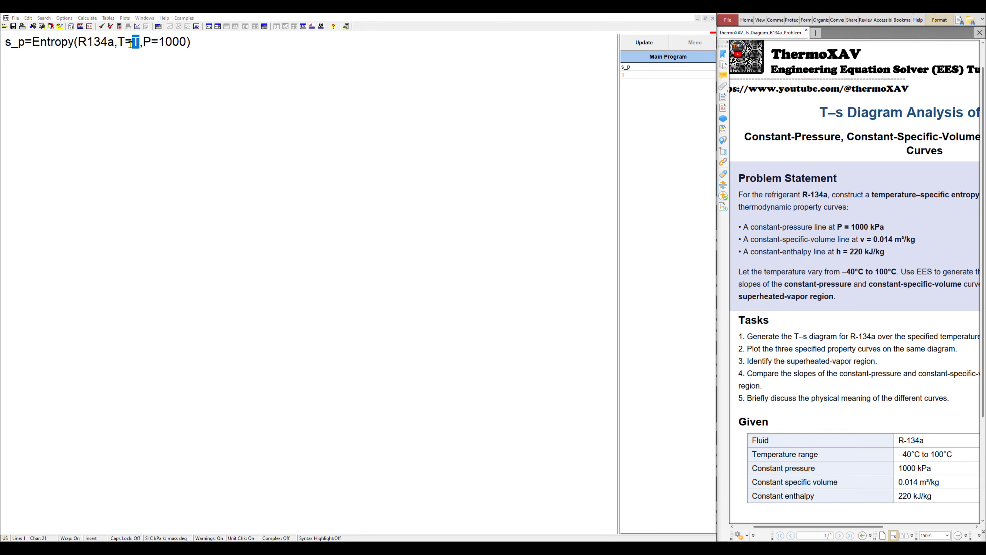
click(193, 43)
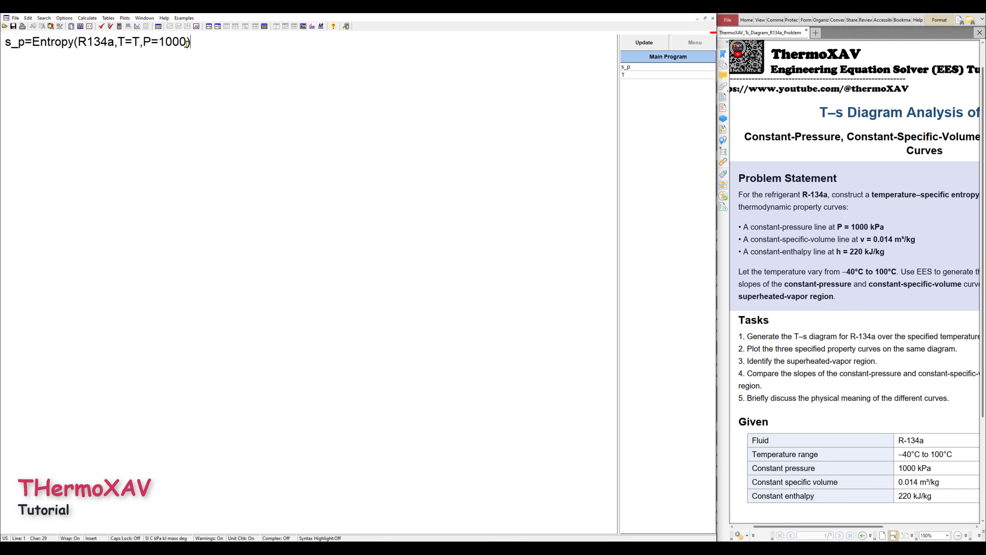
Create parametric Table 1 with 100 runs and columns s_p and T, then view its information
click(112, 19)
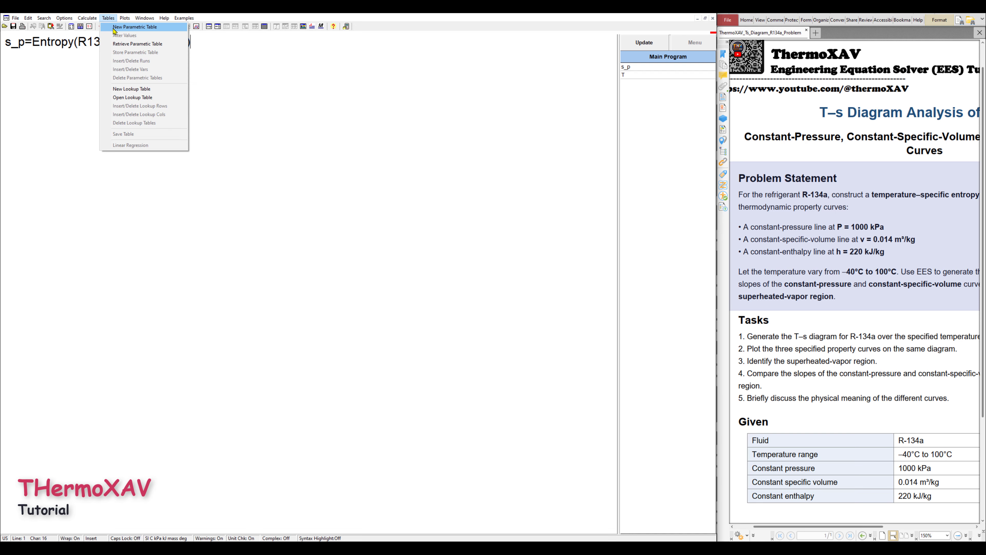
click(114, 27)
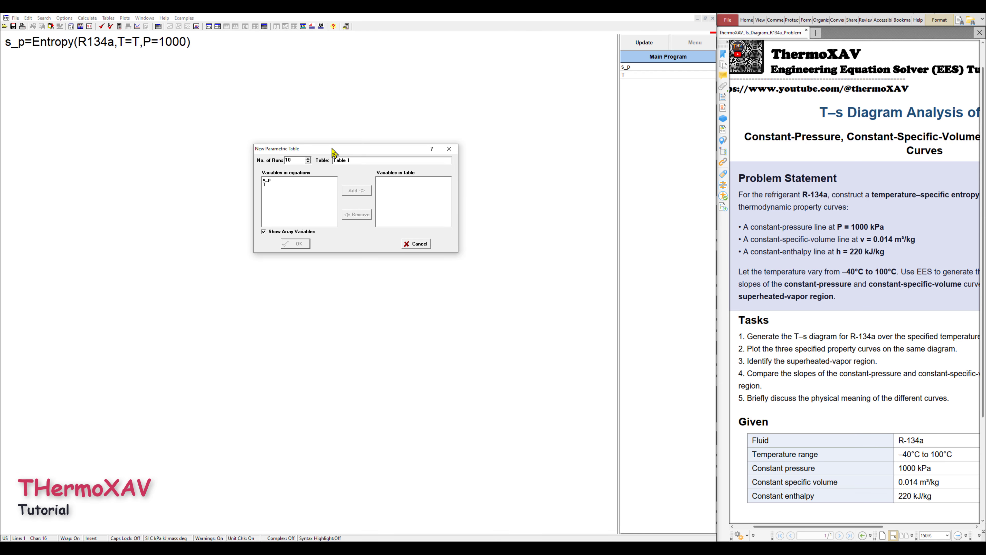
key(ctrl)
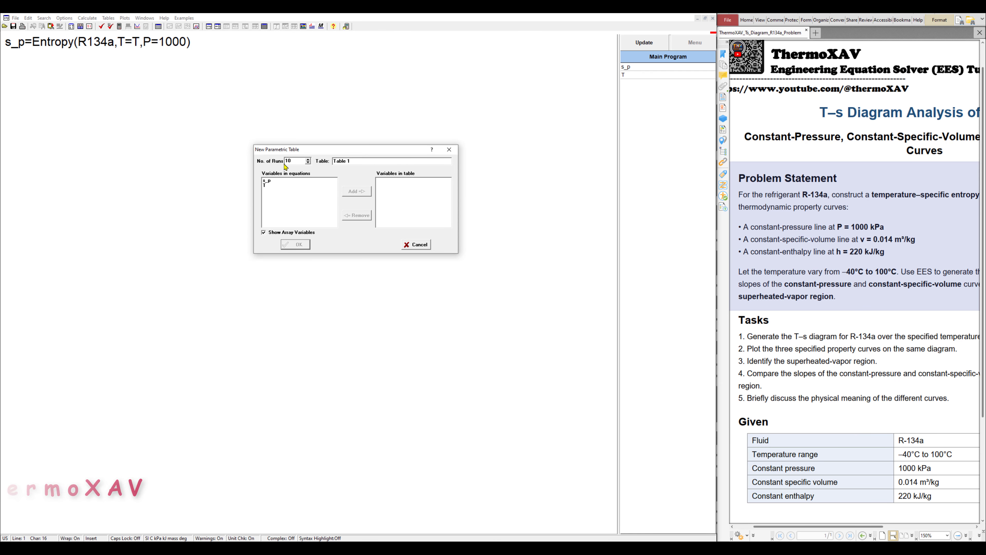
click(297, 161)
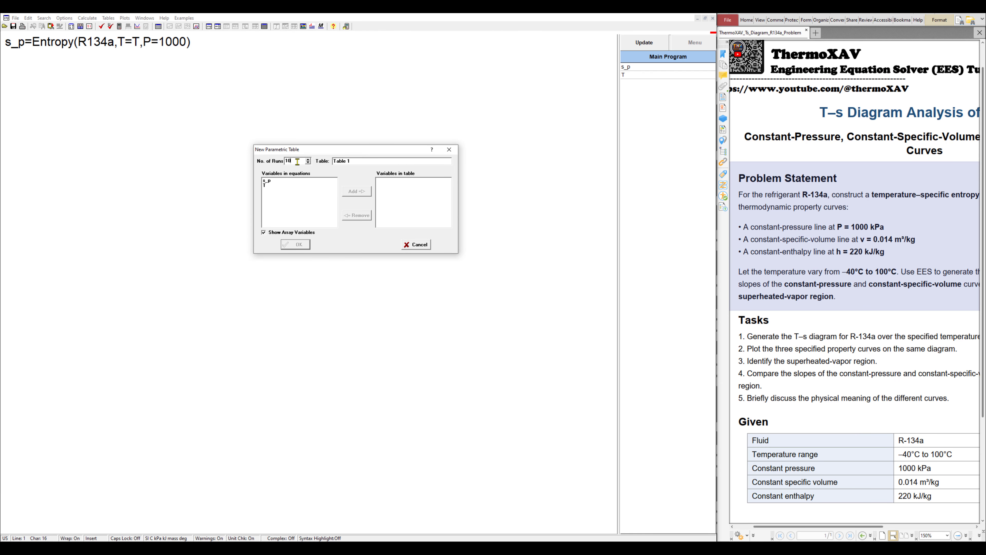
text(0)
drag(268, 180, 268, 185)
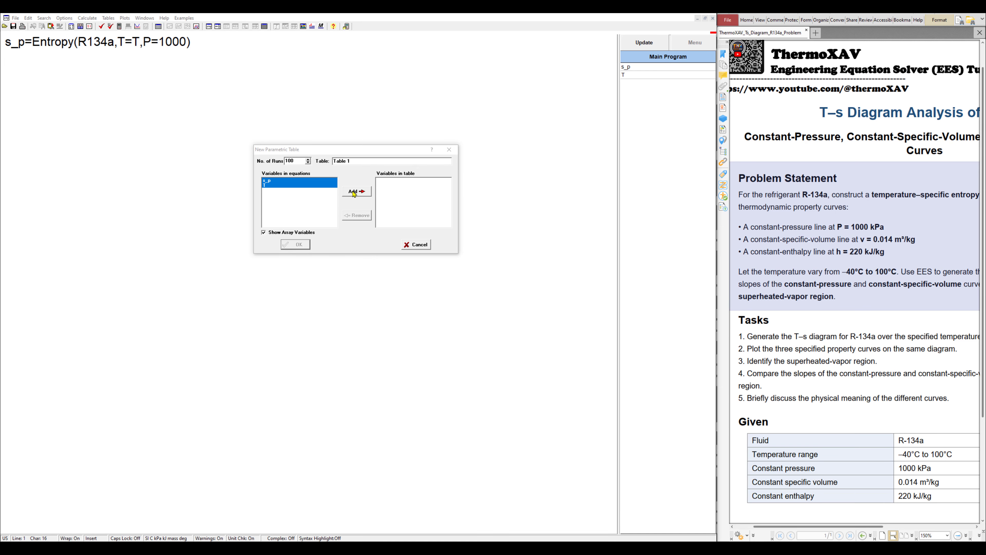
click(354, 191)
click(296, 245)
right_click(12, 35)
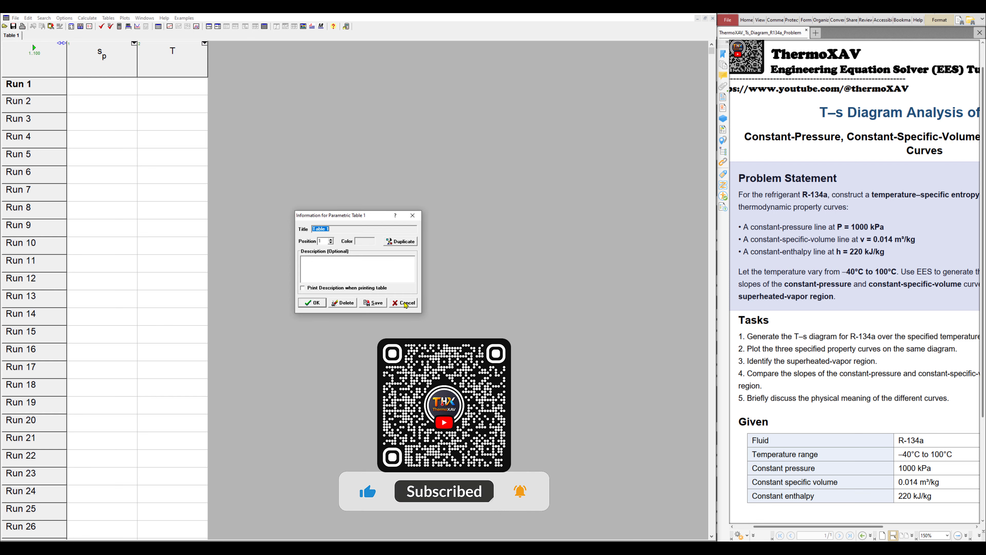
Cancel the Table 1 information box and scroll down to Run 100
click(404, 303)
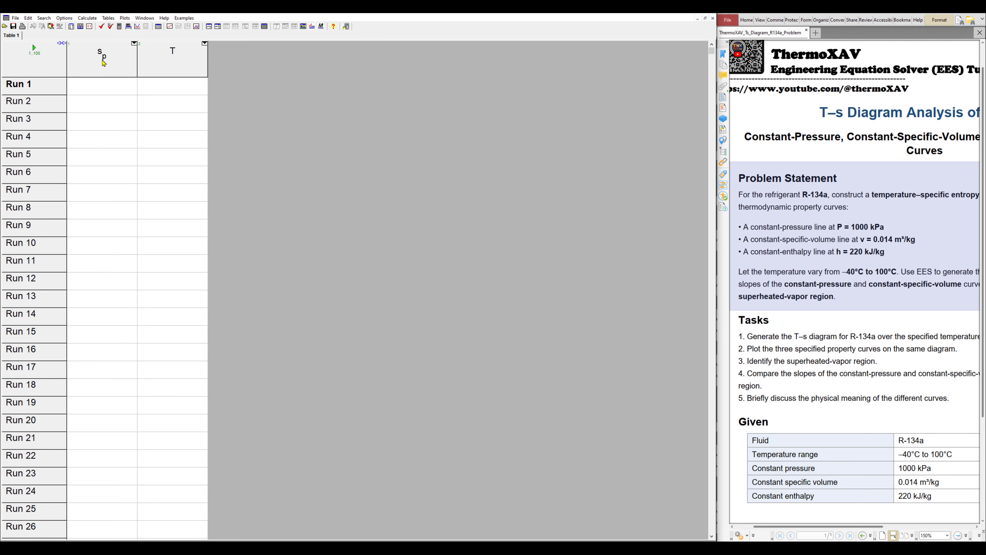
drag(712, 51, 708, 538)
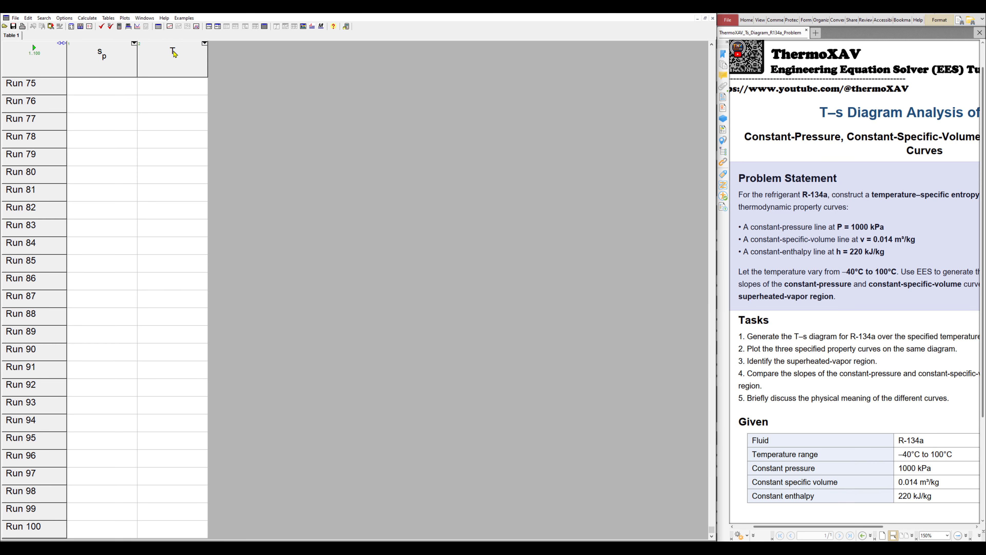
Fill the T column linearly from -40 to 100 across Runs 1–100
right_click(173, 52)
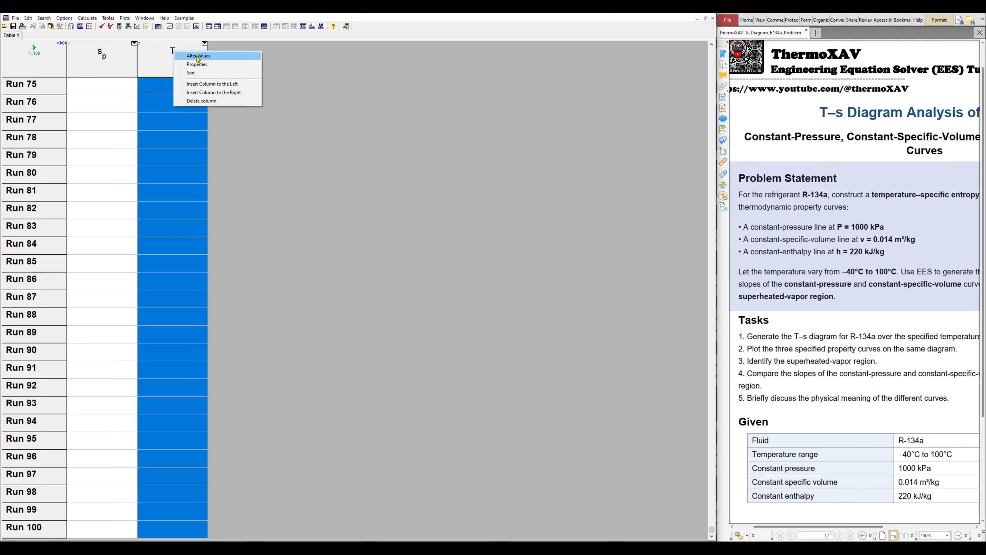
click(198, 56)
click(345, 232)
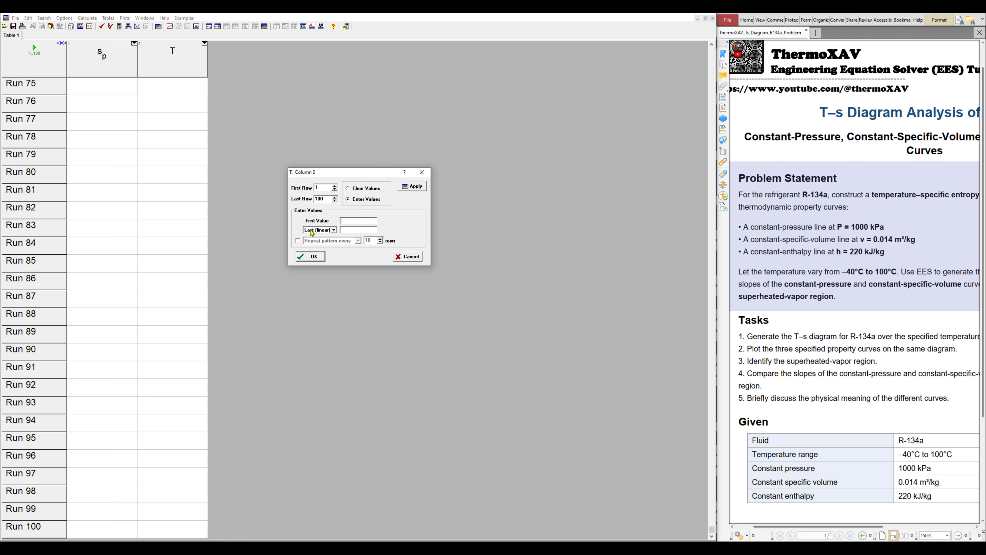
text(-40)
click(346, 231)
text(100)
click(333, 230)
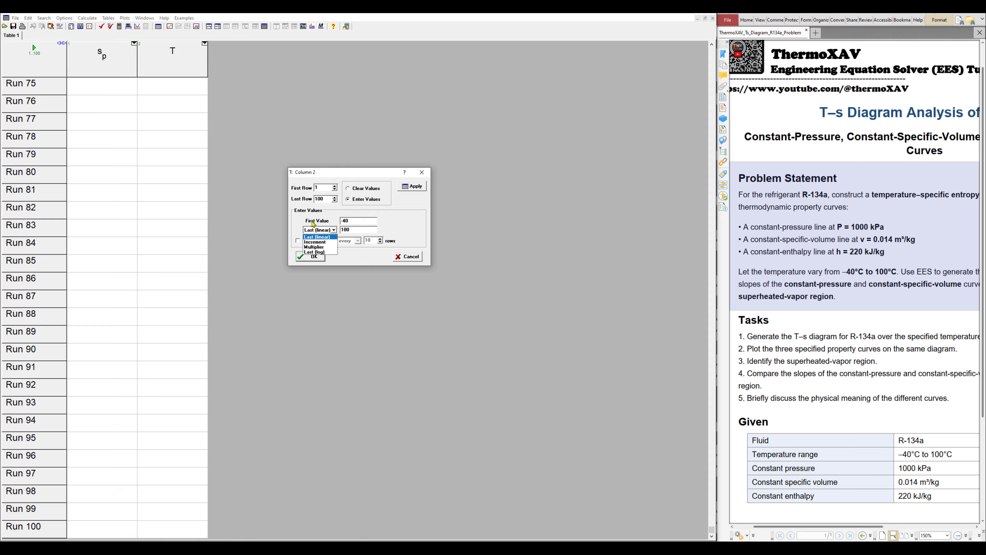
click(311, 223)
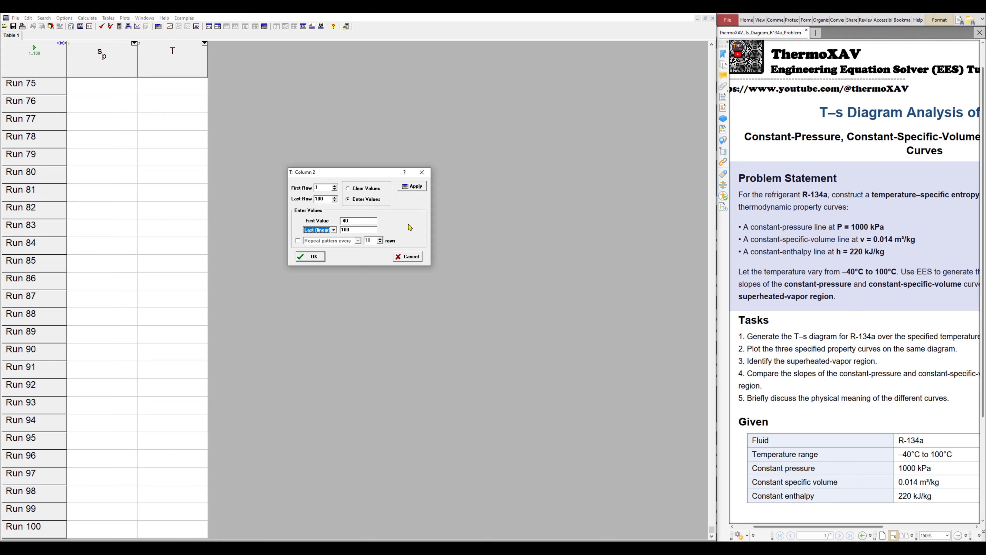
click(311, 257)
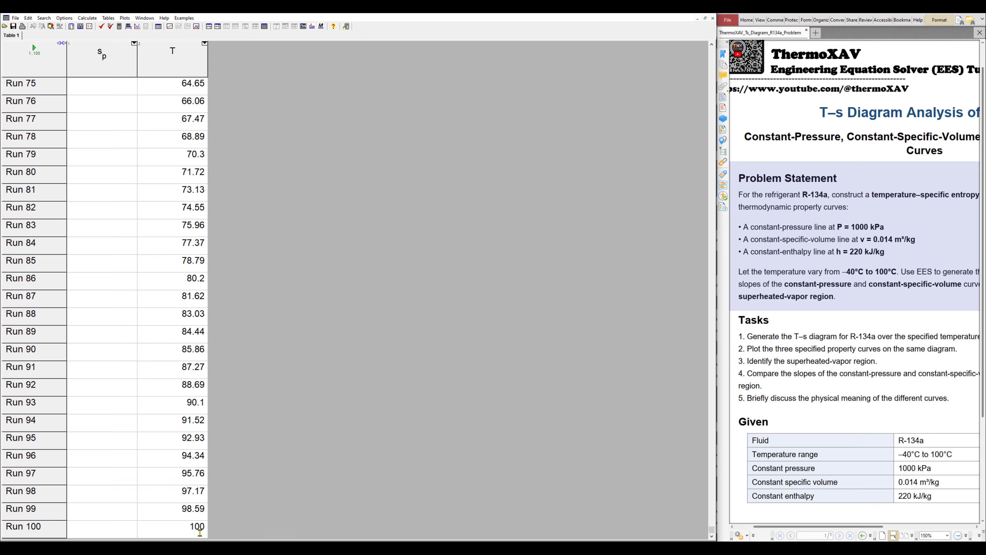
drag(712, 529, 712, 50)
Solve Table 1 so the s_p column holds entropy for every temperature
click(195, 85)
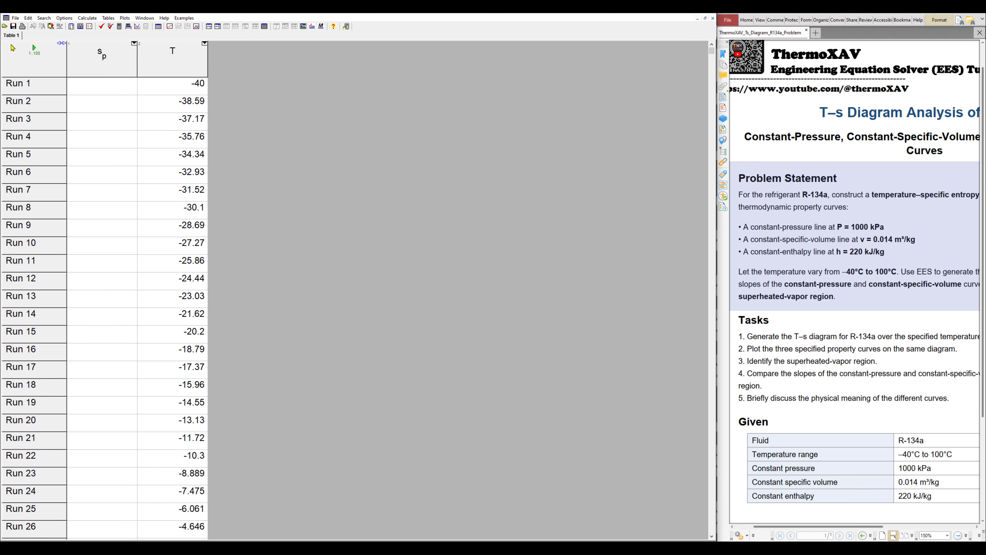
key(ctrl)
click(34, 49)
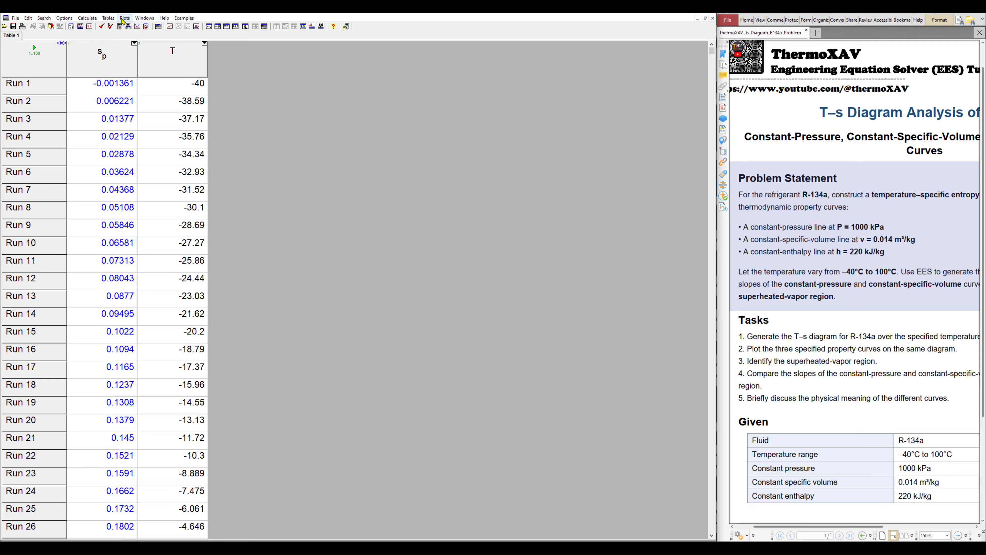
Make a new X-Y plot from Table 1 with s_p on X and T on Y
click(124, 18)
mouse_move(138, 28)
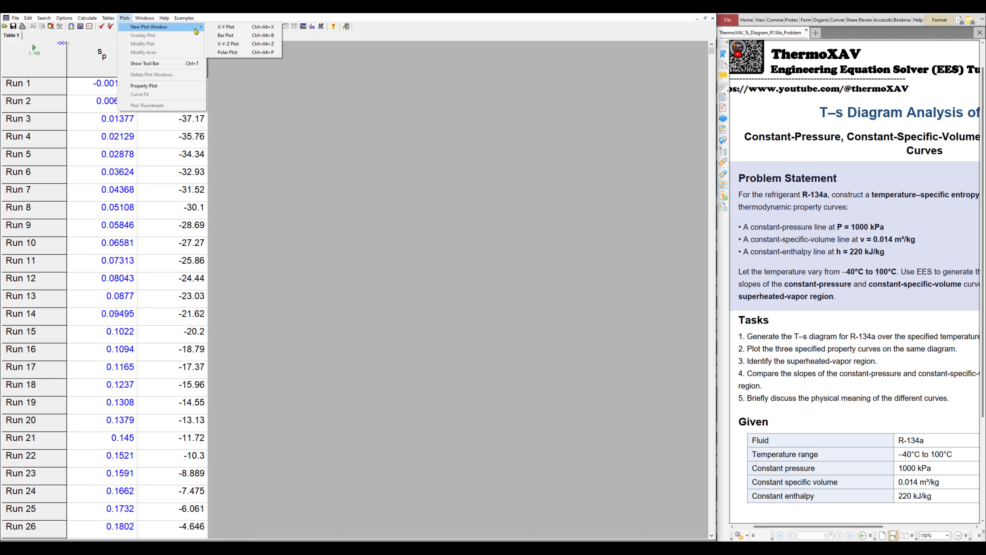
click(228, 27)
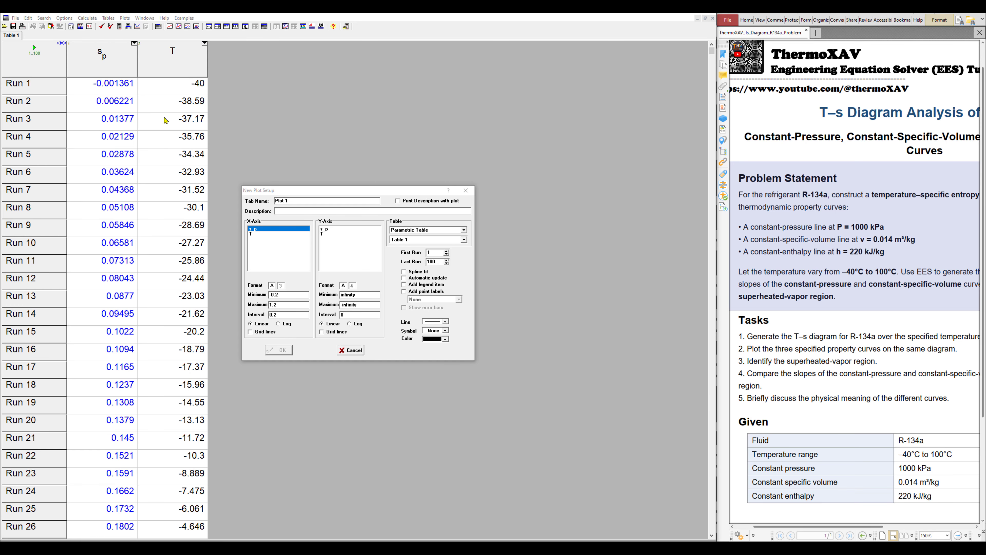
click(411, 230)
click(410, 235)
click(409, 240)
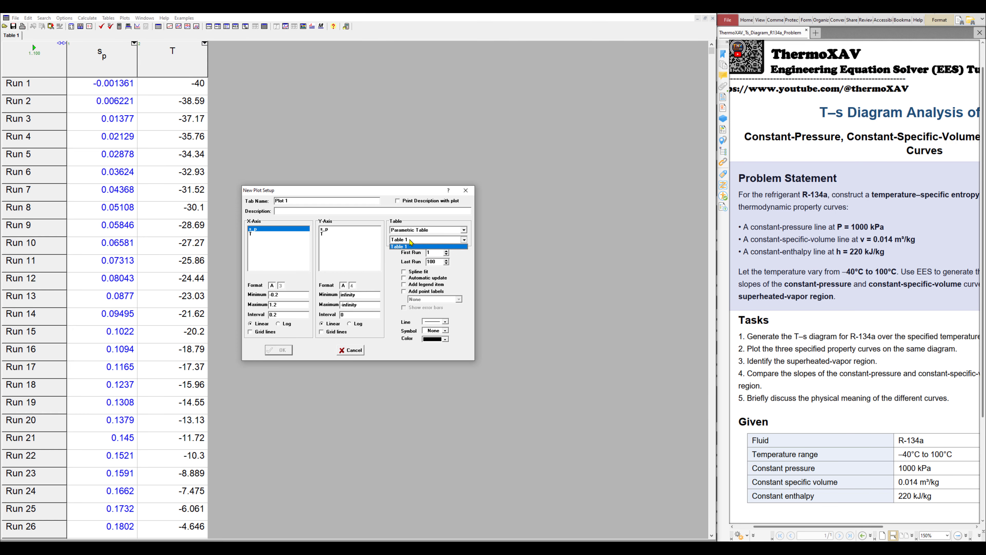
click(395, 241)
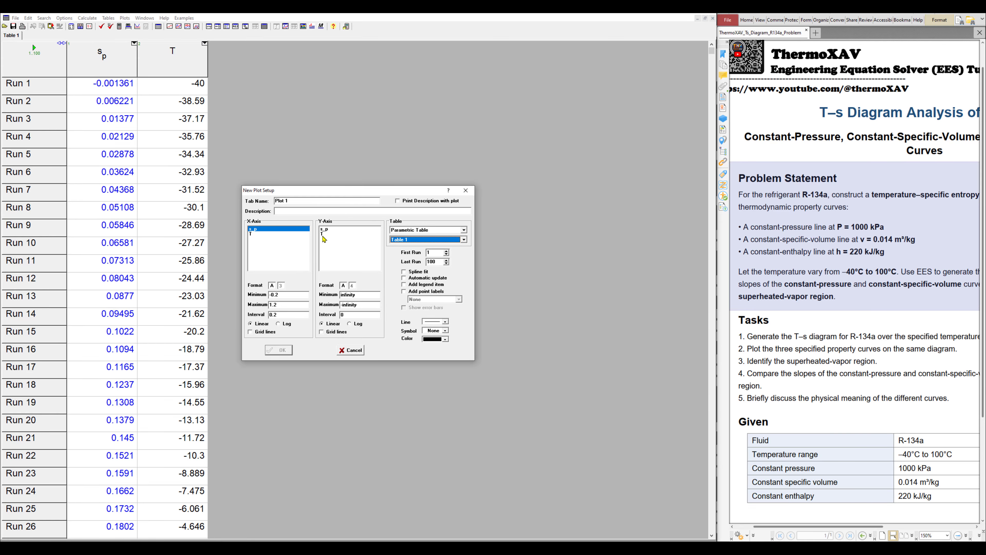
click(324, 234)
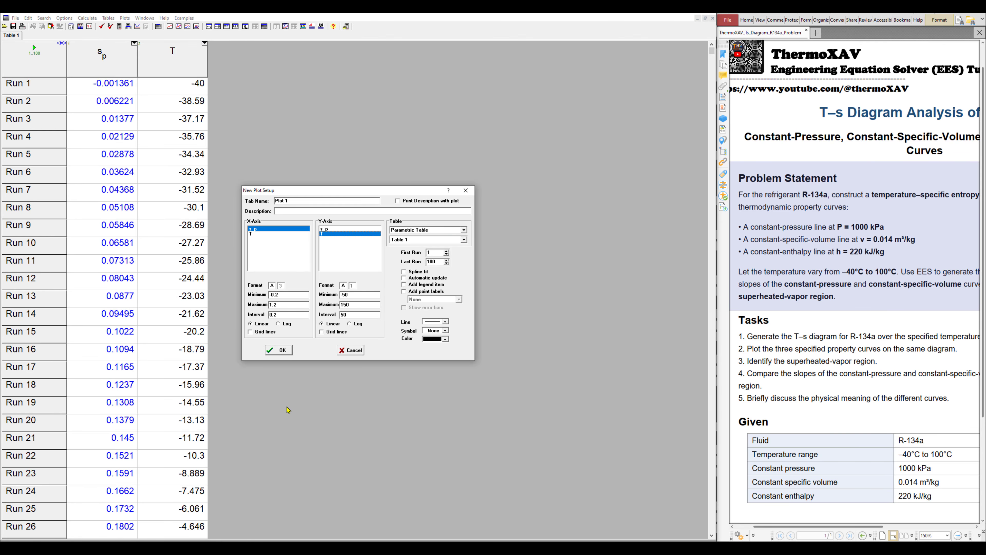
click(281, 350)
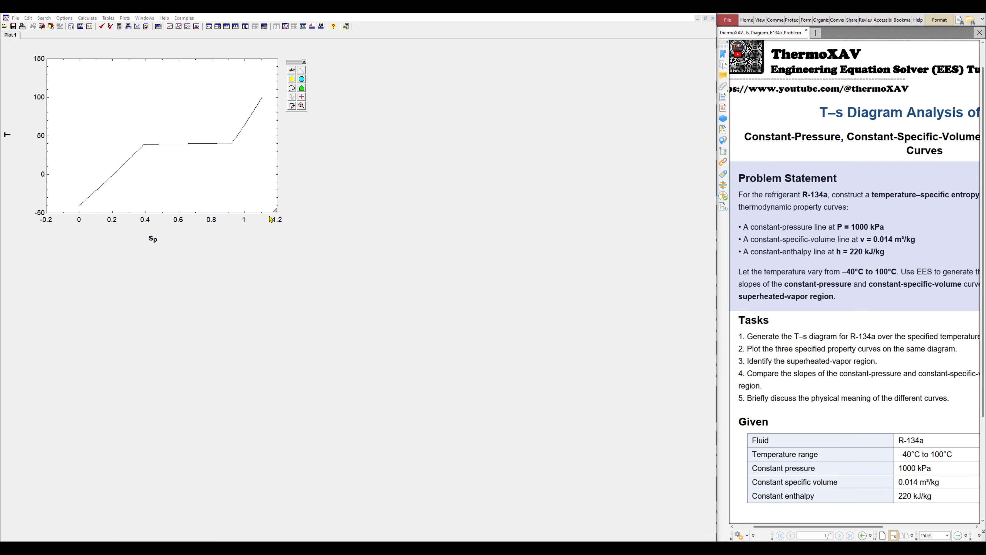
Enlarge Plot 1 and add a 'P=1000 KPa' text label
drag(275, 210, 464, 373)
drag(295, 62, 617, 78)
click(614, 86)
click(358, 237)
text(P=1000 K)
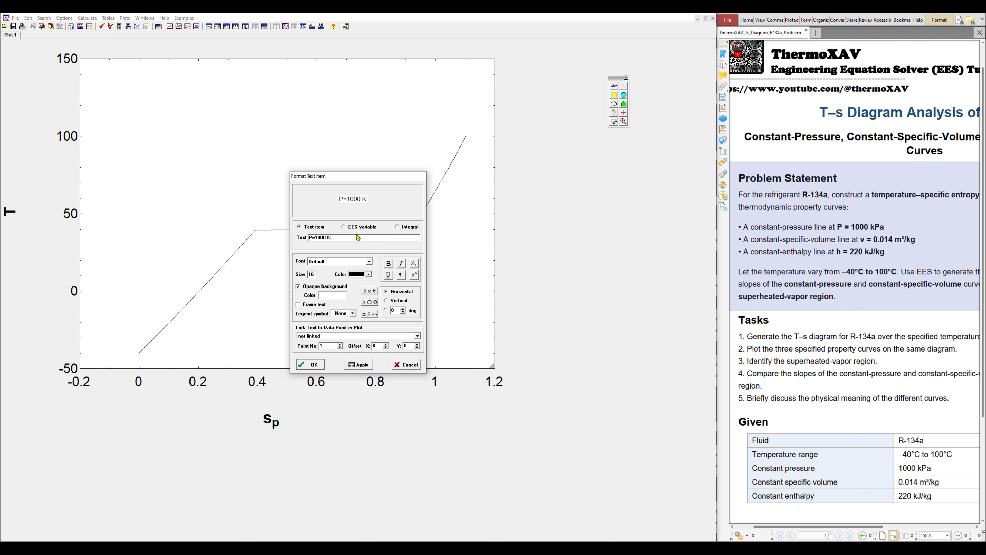
text(Pa)
click(310, 366)
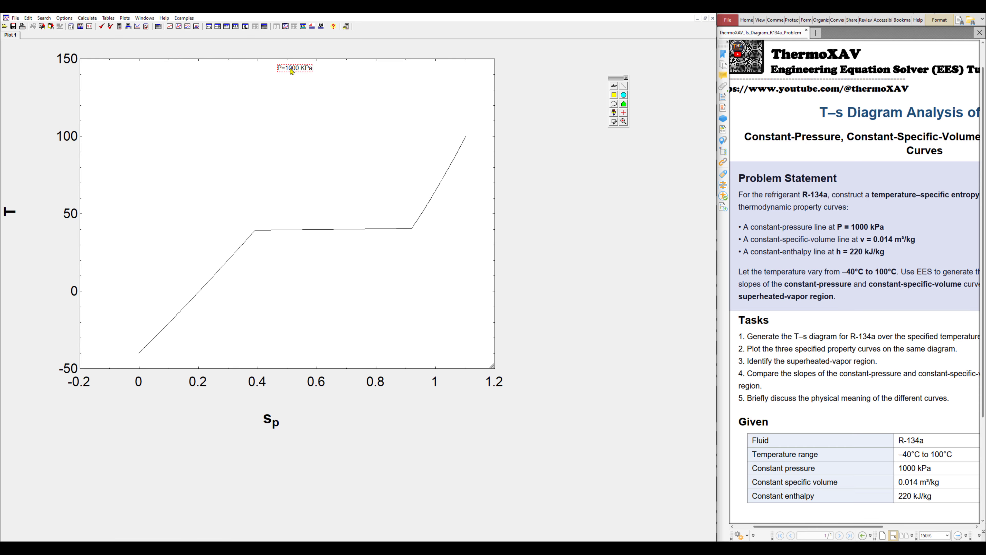
Move the 'P=1000 KPa' label beside the constant-pressure curve and make it bold
drag(291, 68, 226, 228)
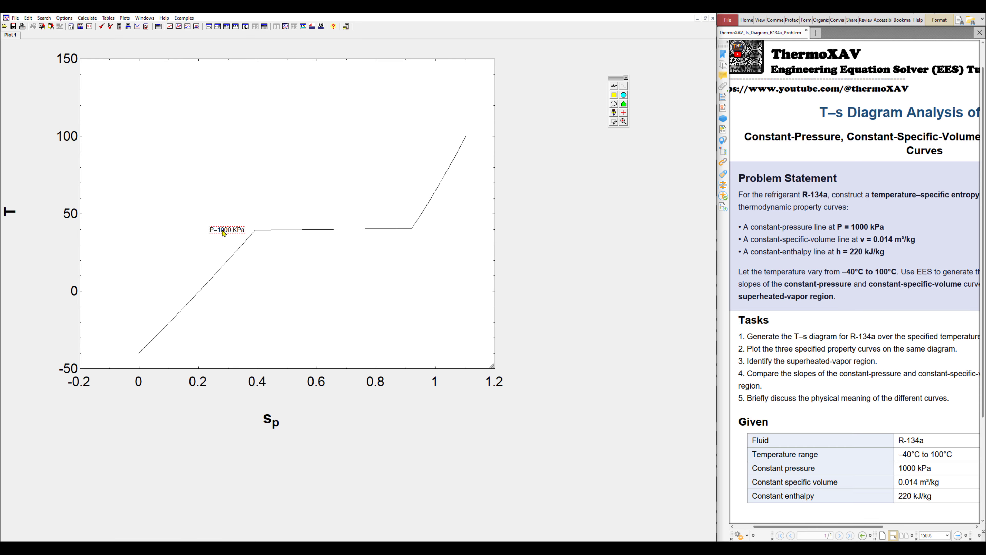
double_click(227, 229)
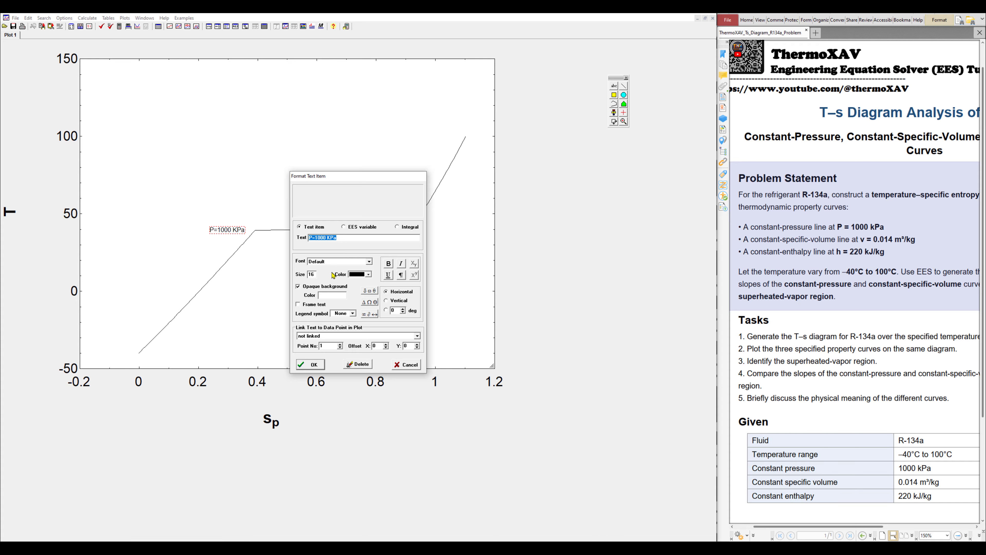
click(389, 264)
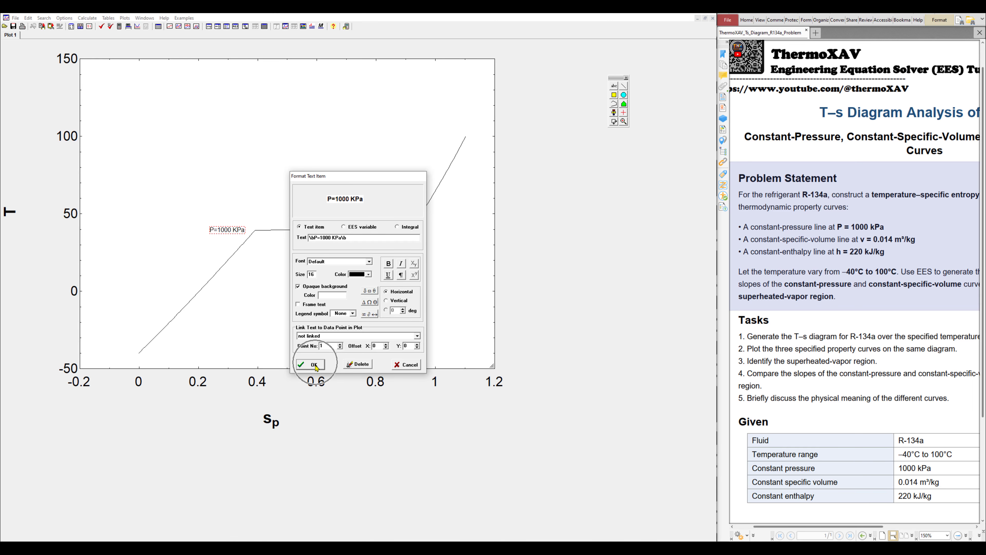
click(314, 364)
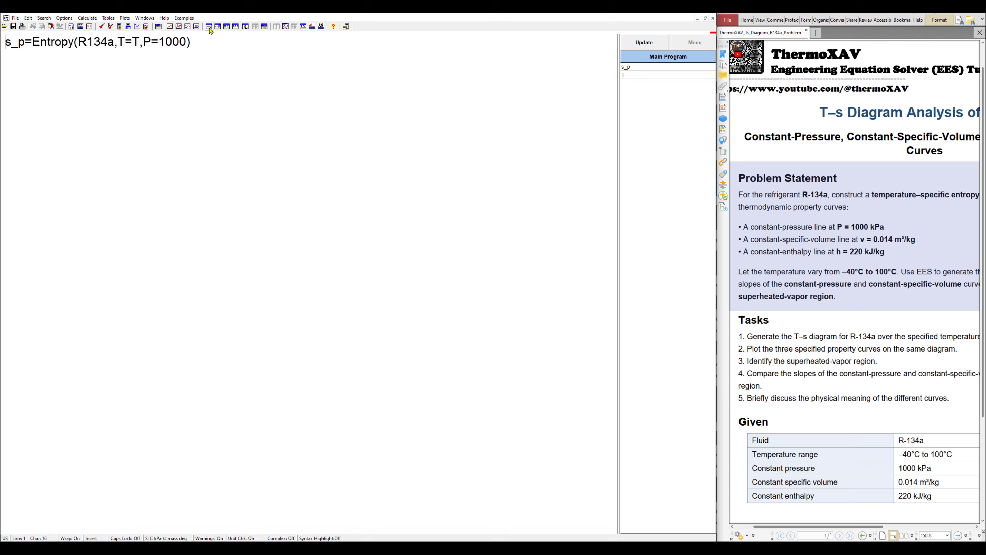
Copy the s_p entropy equation and paste it as a new second line
click(209, 27)
triple_click(154, 43)
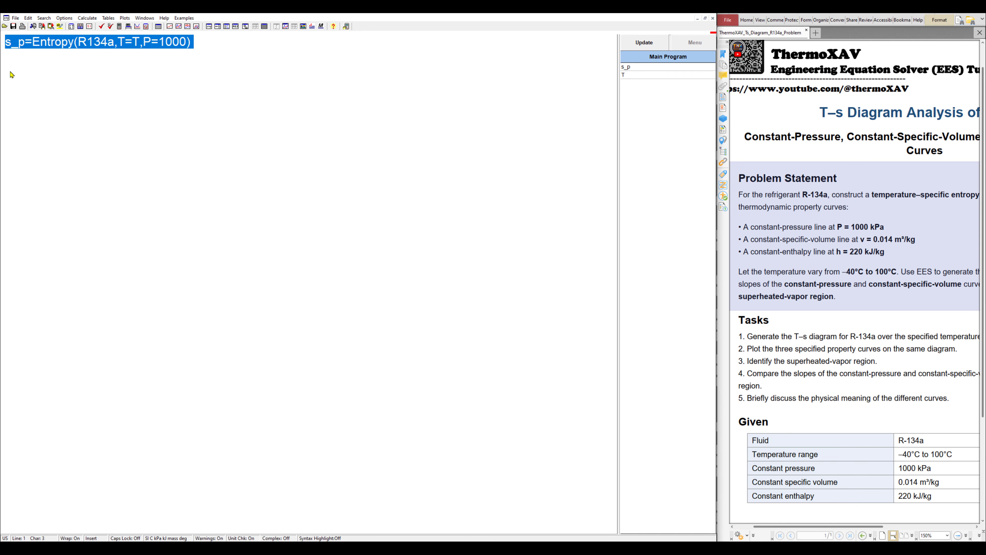
click(14, 46)
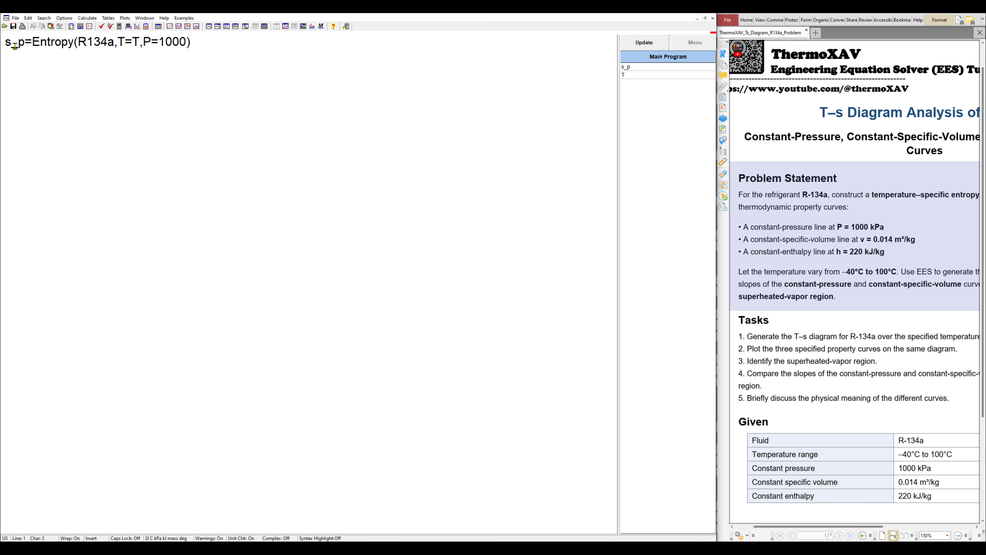
click(155, 43)
click(149, 41)
triple_click(171, 41)
key(ctrl+c)
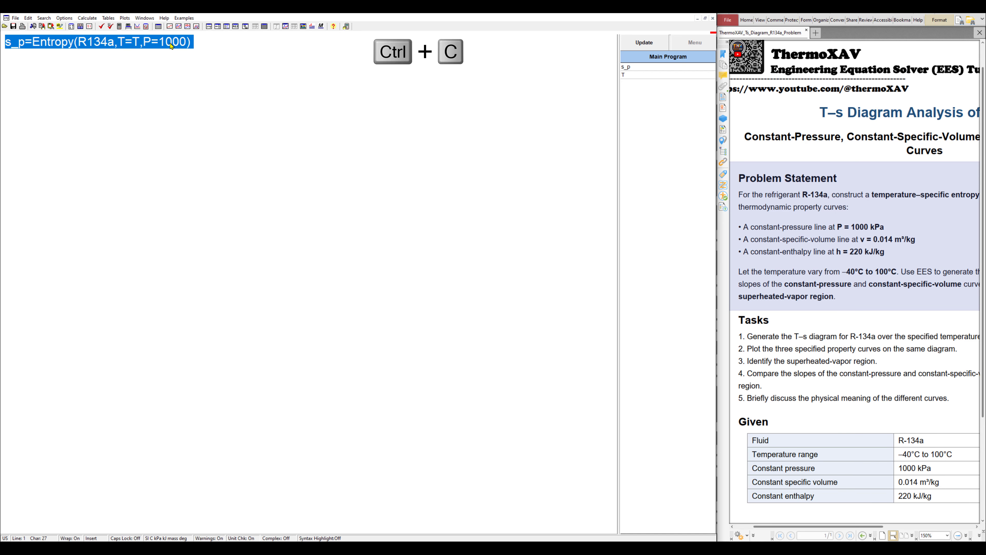
click(210, 45)
key(Return)
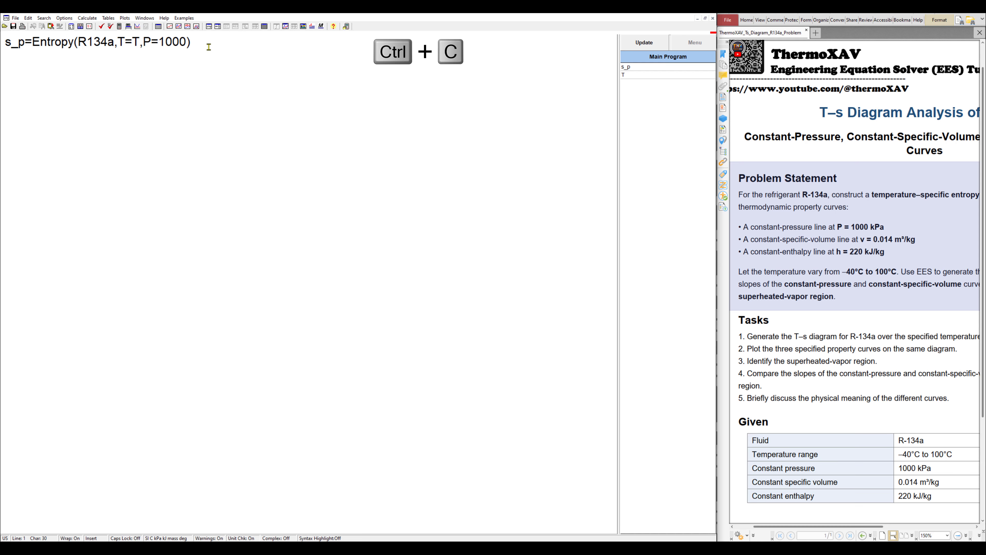
key(ctrl+v)
Edit line 2 to read s_v=Entropy(R134a,T=T,v=0.014)
drag(25, 57, 18, 58)
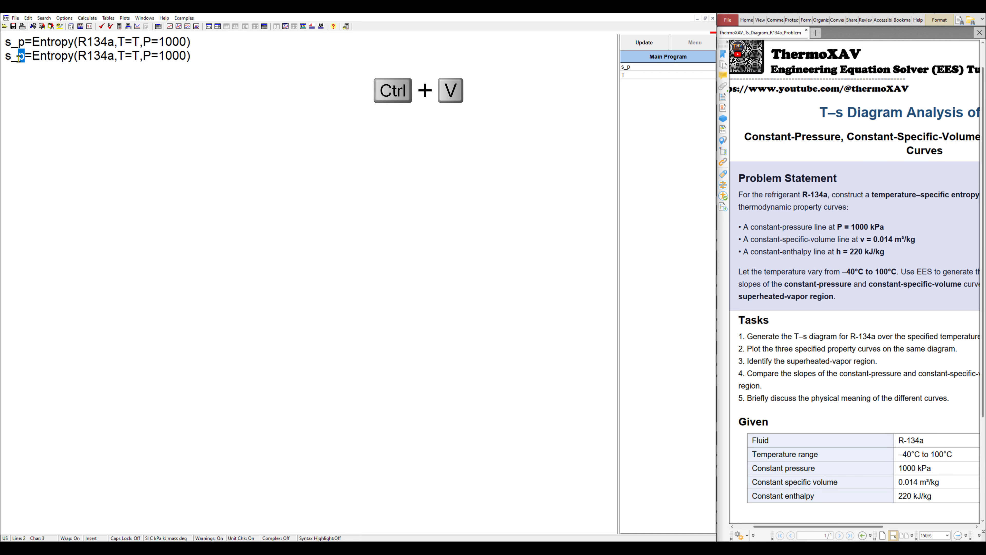
text(v)
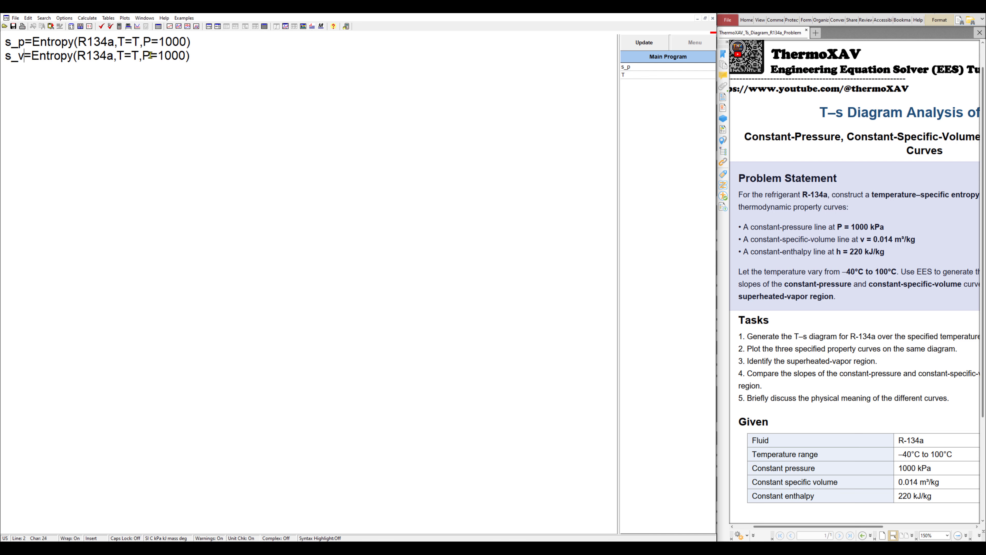
drag(150, 55, 142, 57)
text(v)
drag(157, 55, 181, 55)
text(0.014)
click(105, 58)
click(147, 54)
click(146, 57)
double_click(145, 56)
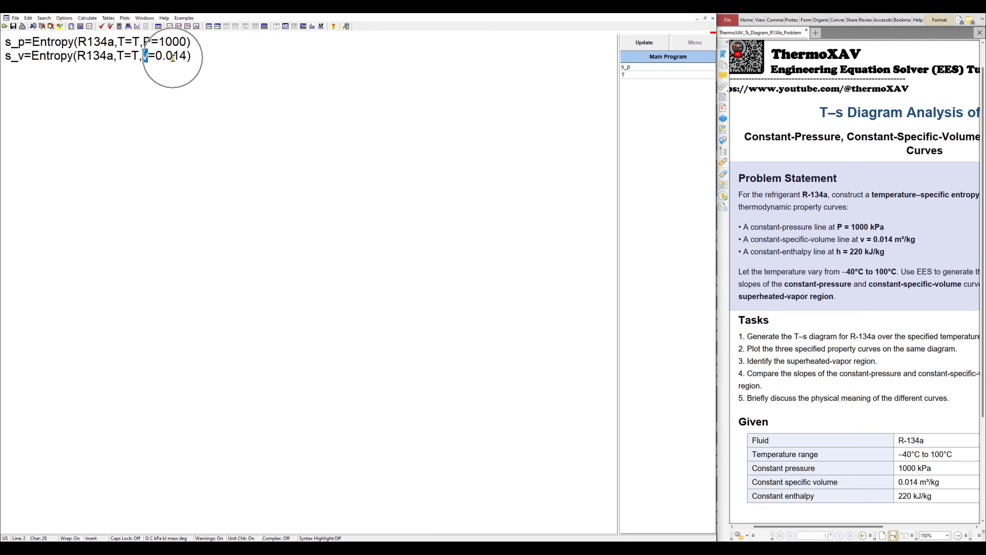
Set up a new 100-run parametric table with columns s_v and T
click(108, 18)
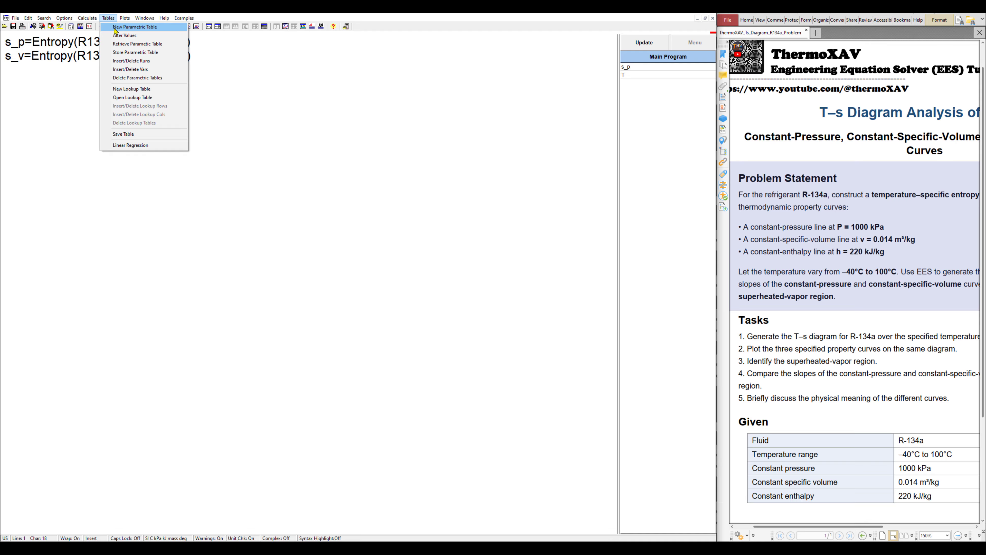
click(117, 27)
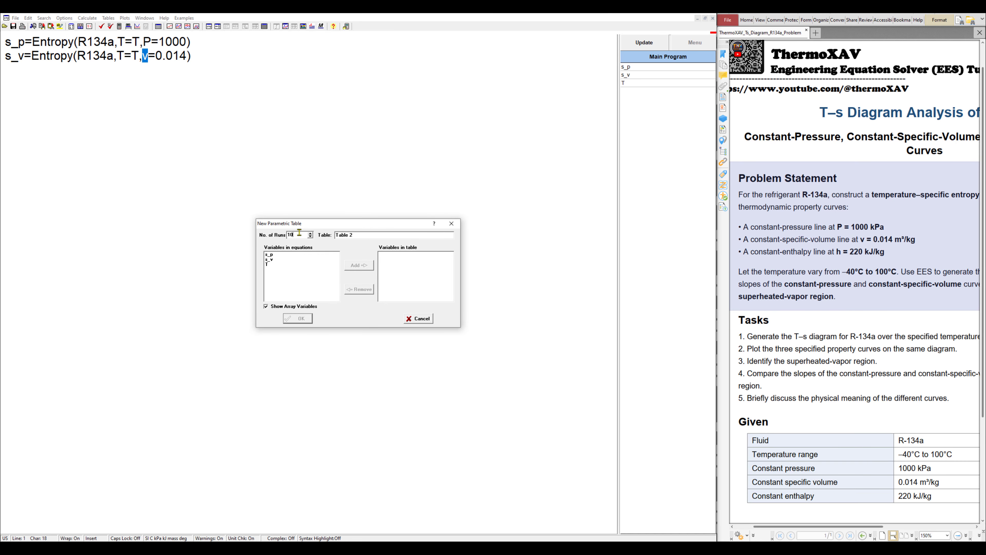
click(299, 233)
text(0)
click(268, 260)
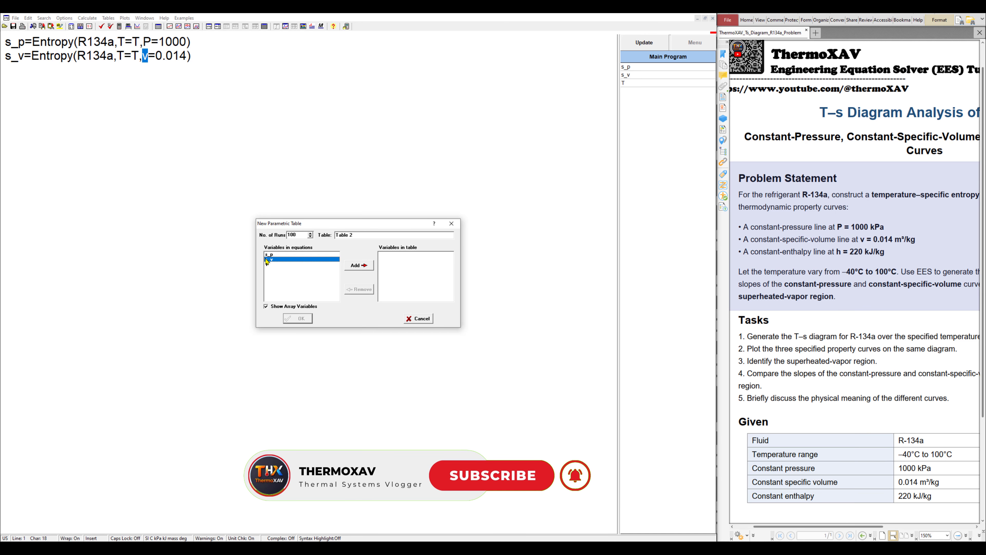
shift+click(268, 265)
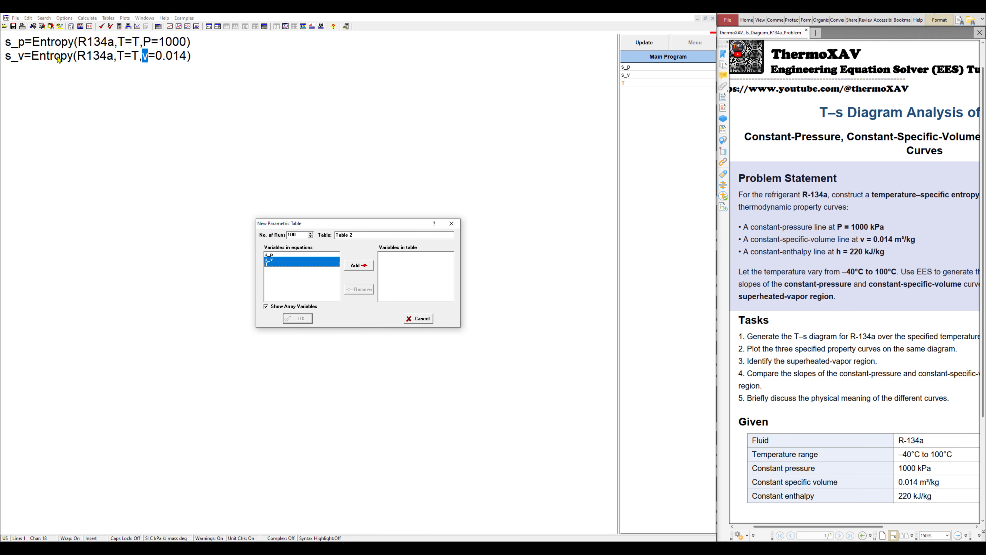
click(363, 268)
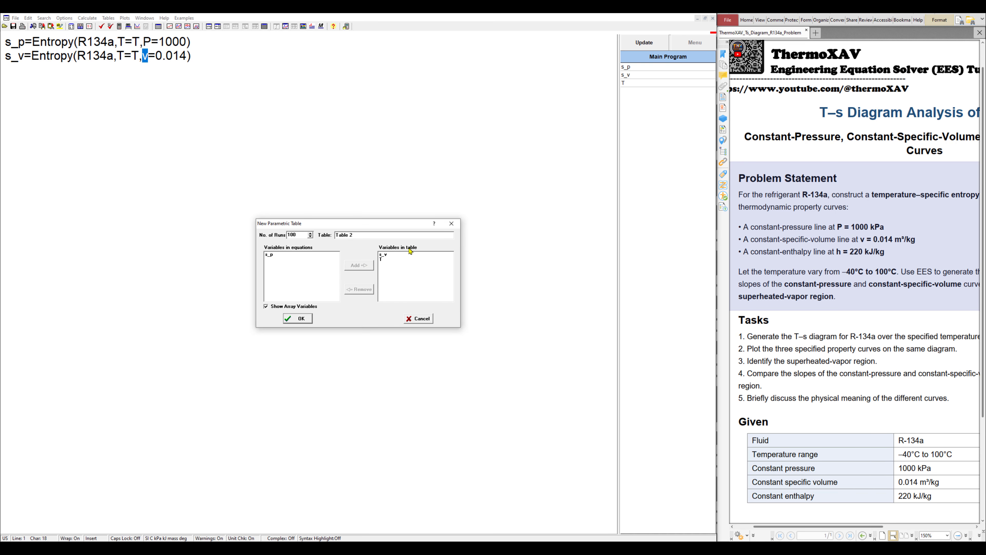
click(307, 320)
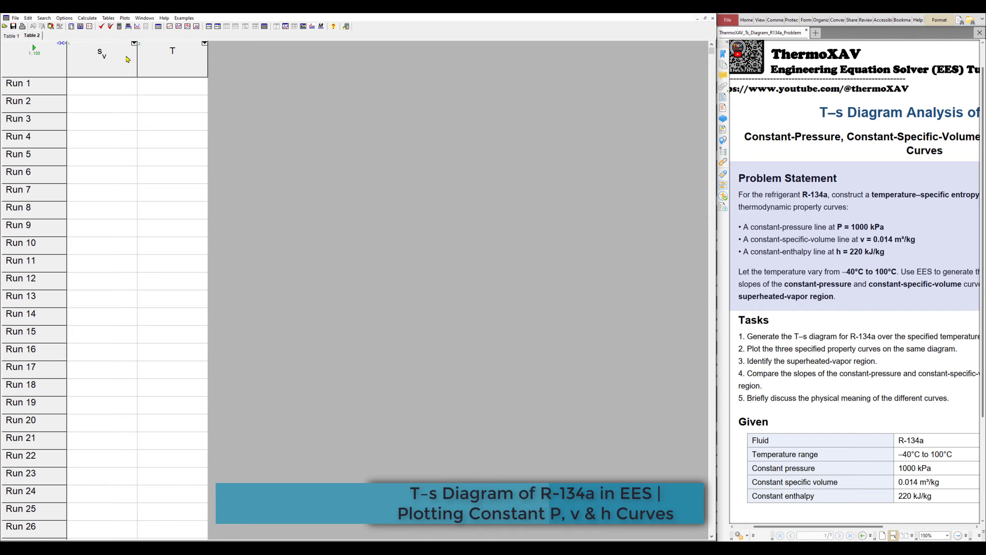
Fill Table 2's T column linearly from -40 to 100 and solve for s_v
right_click(174, 58)
click(198, 60)
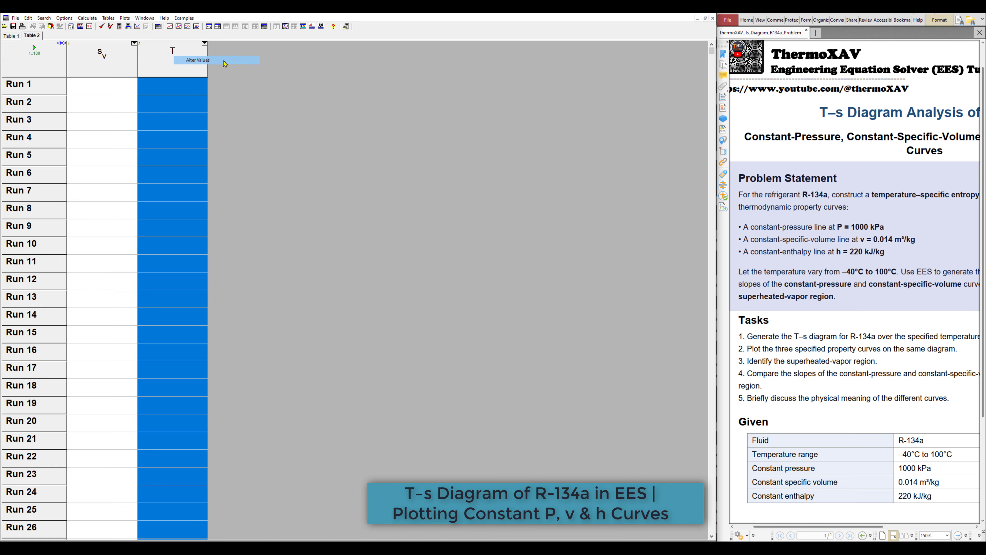
text(-)
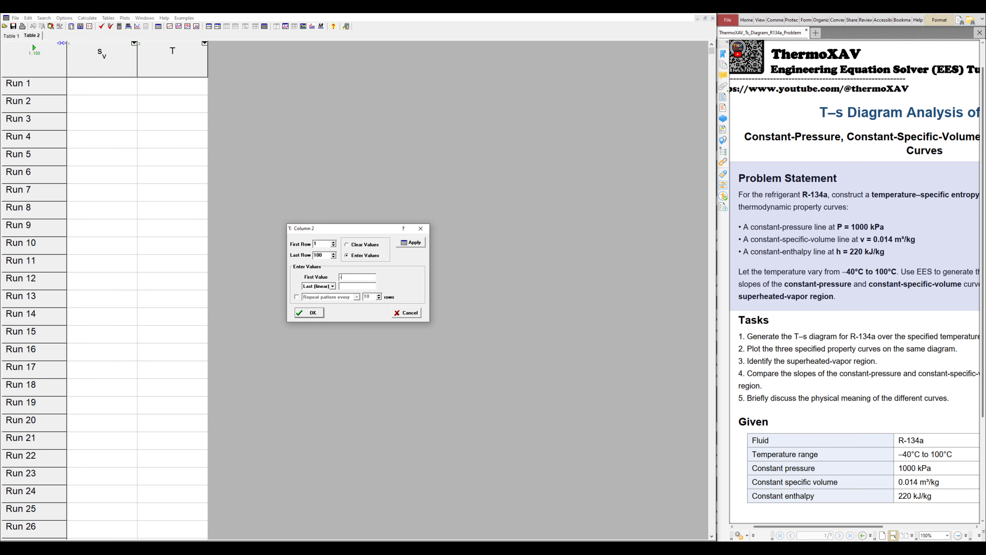
text(40100)
click(309, 312)
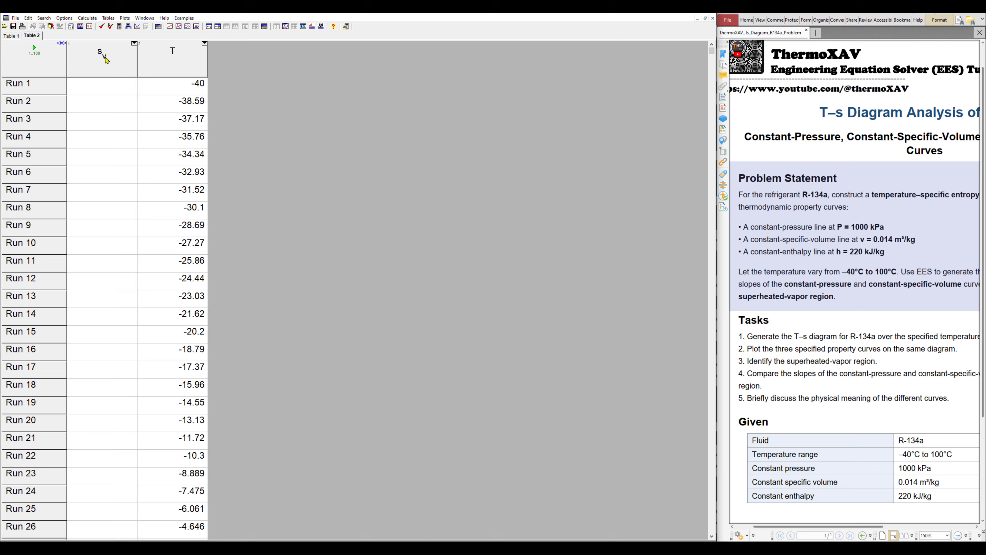
click(35, 48)
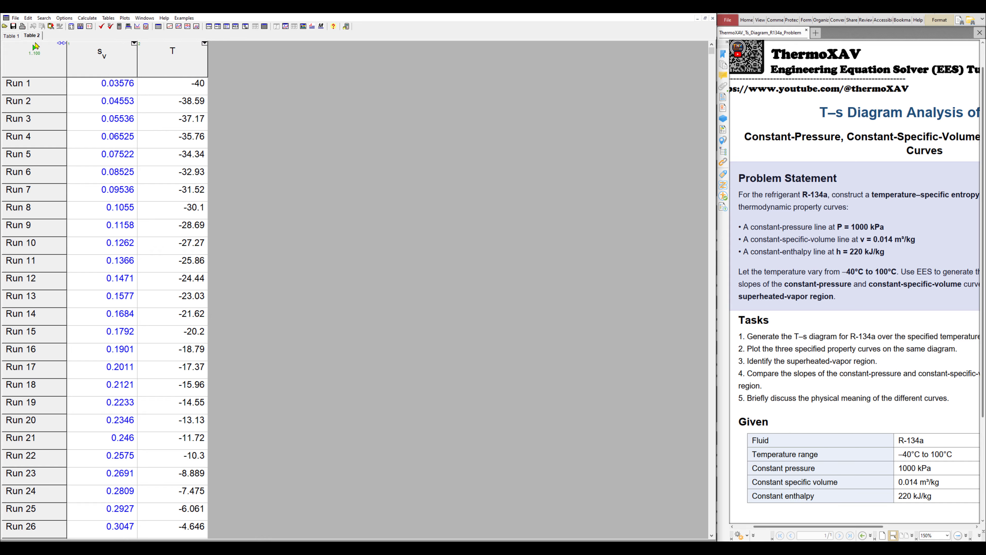
click(109, 18)
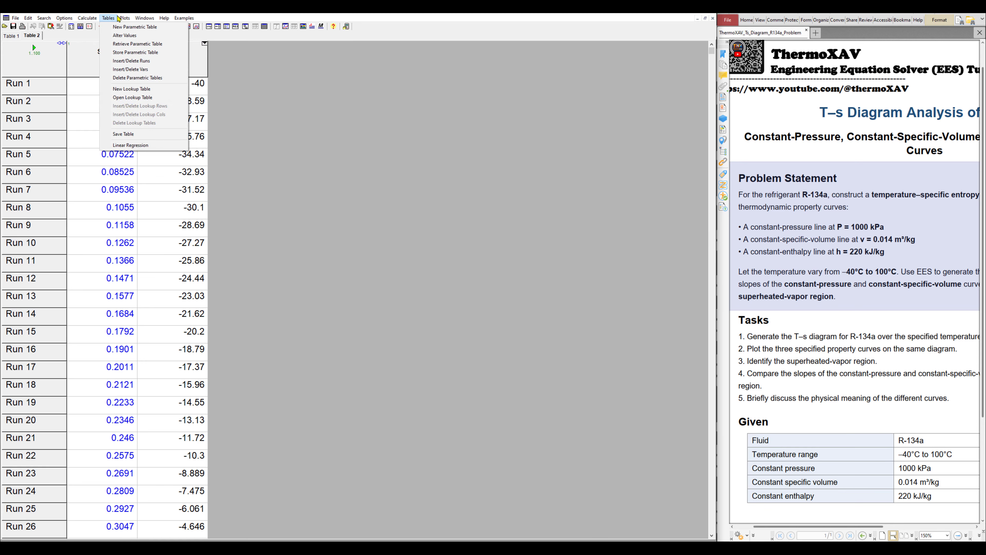
mouse_move(124, 18)
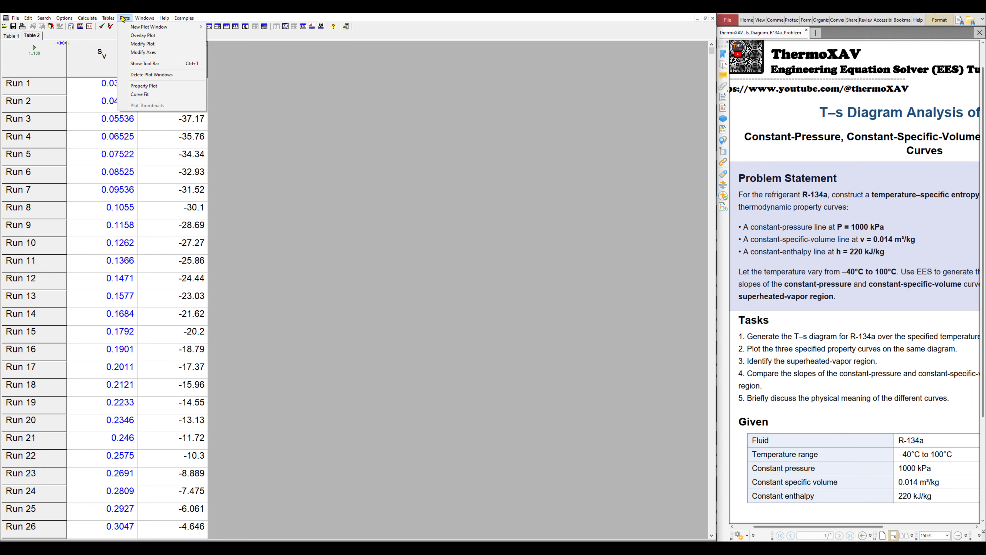
Overlay T versus s_v from Table 2 onto Plot 1
click(145, 35)
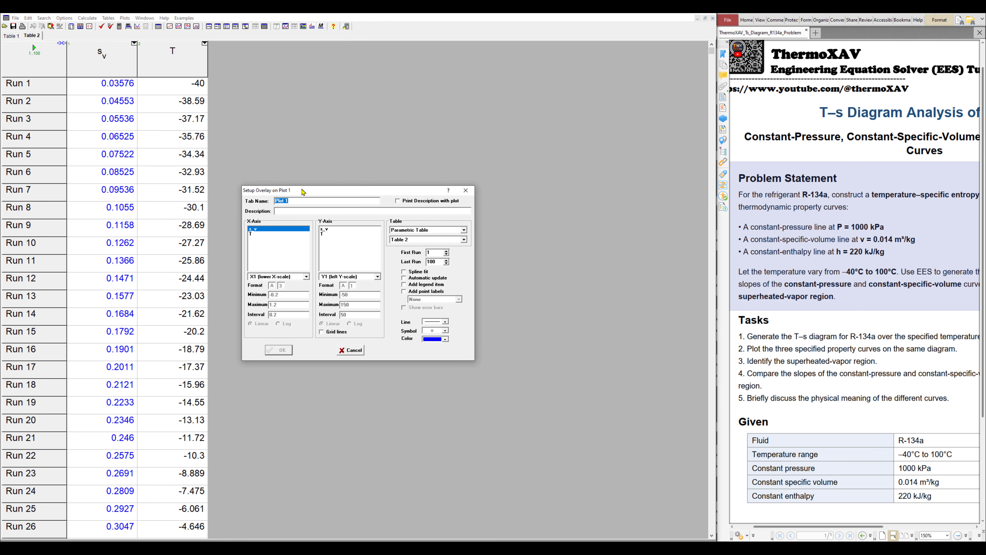
drag(320, 136, 323, 119)
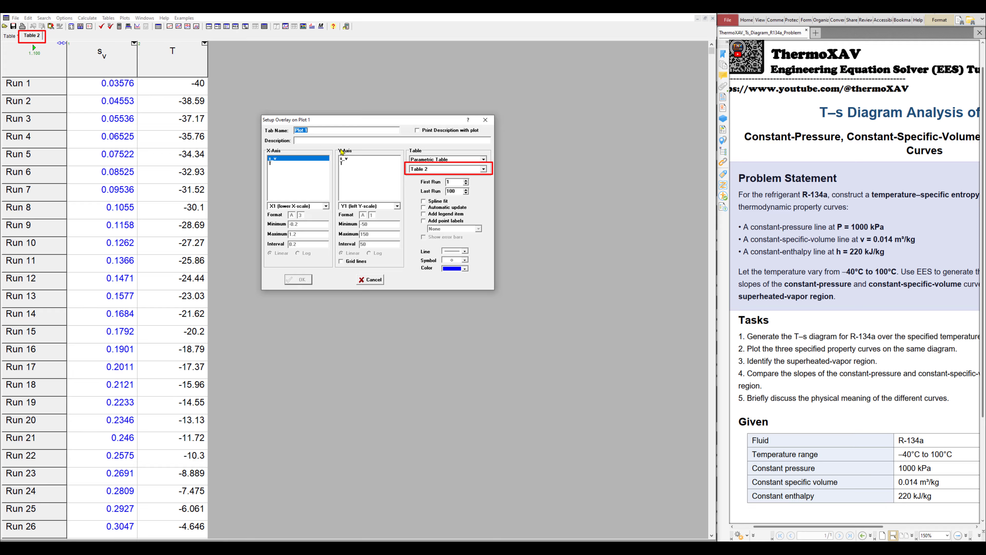
click(342, 163)
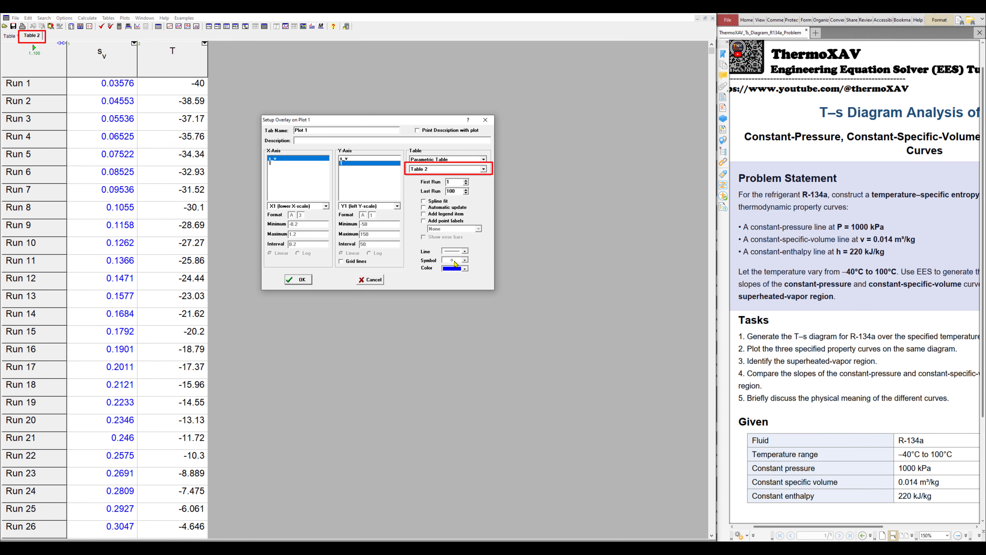
click(308, 280)
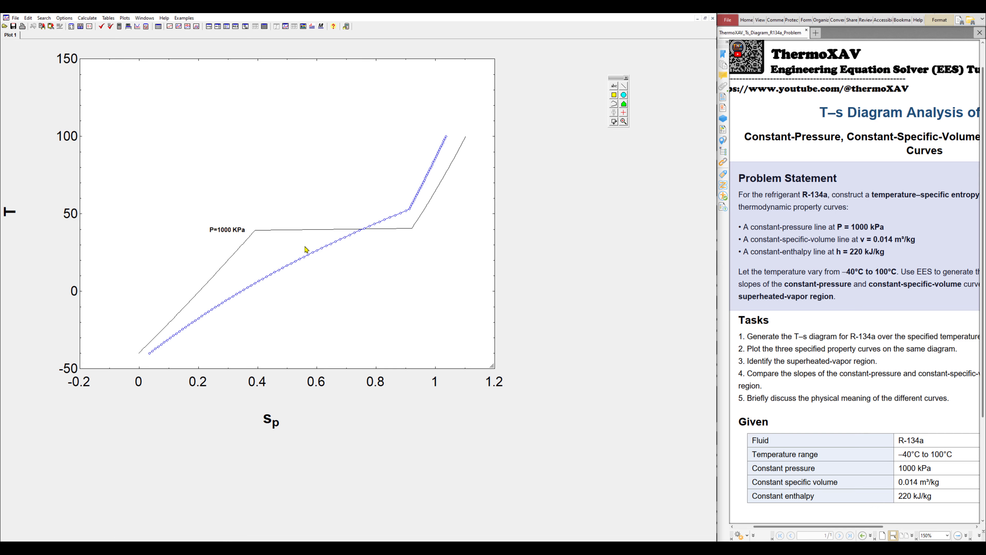
Copy the P=1000 KPa label to the second curve's top and change it to 'v=0.014 m3/kg'
click(231, 229)
mouse_move(232, 231)
mouse_down()
mouse_move(391, 168)
mouse_move(327, 242)
mouse_move(425, 136)
mouse_up()
double_click(422, 132)
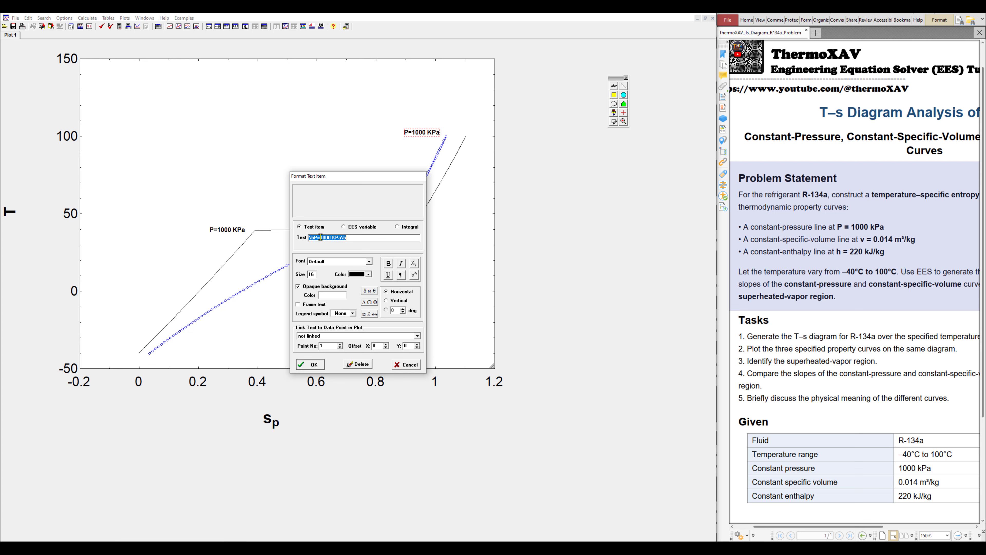
click(321, 237)
text(v)
drag(319, 237, 342, 237)
text(0.014 m3/kg)
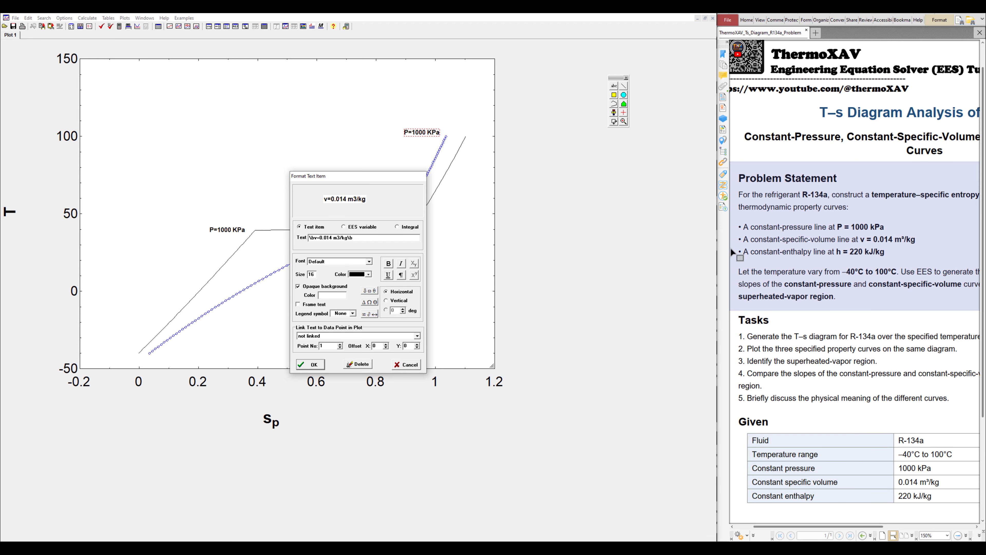
click(314, 363)
Make the v=0.014 m3/kg label text blue
double_click(418, 134)
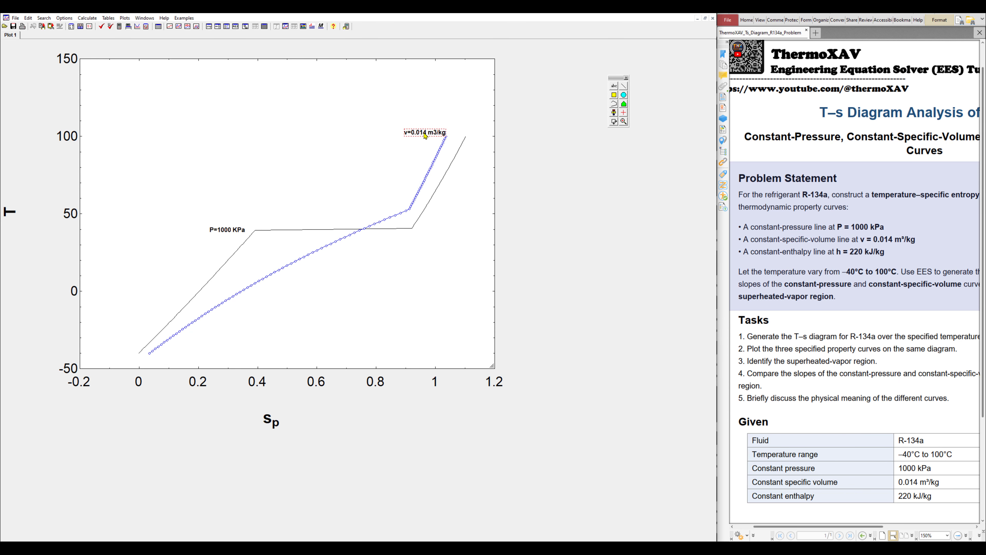
click(360, 274)
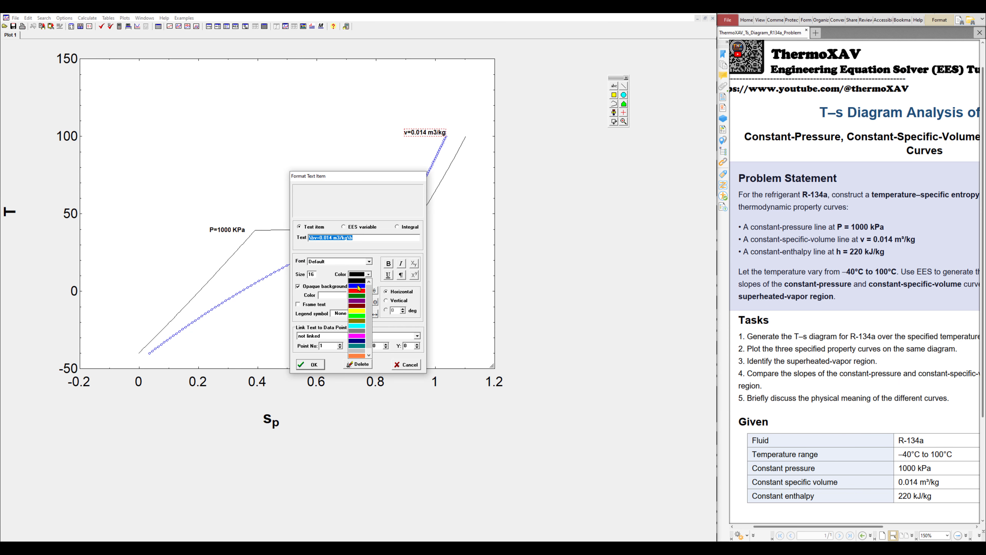
click(357, 282)
click(313, 365)
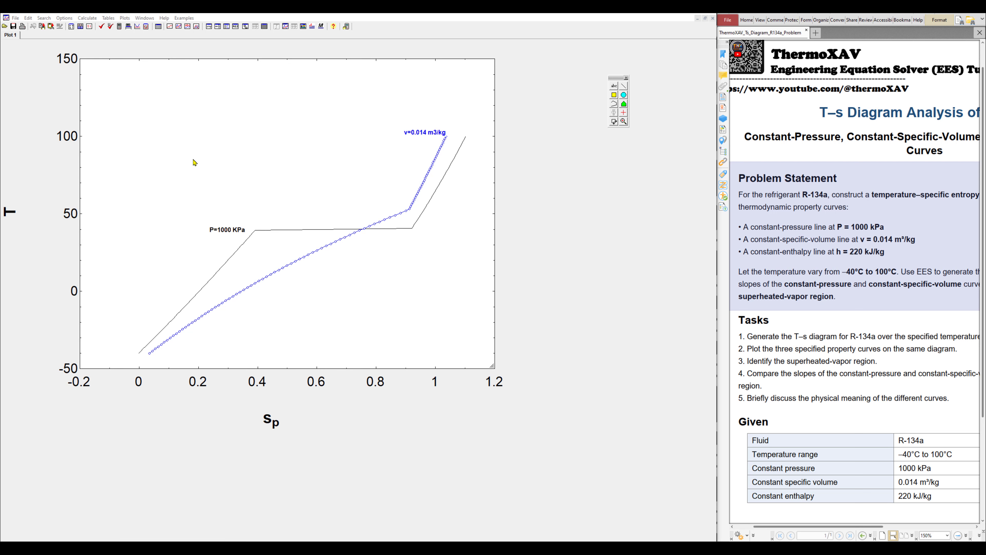
click(272, 426)
Retitle the horizontal axis from s_p to 's [KJ/Kg.K]'
click(271, 422)
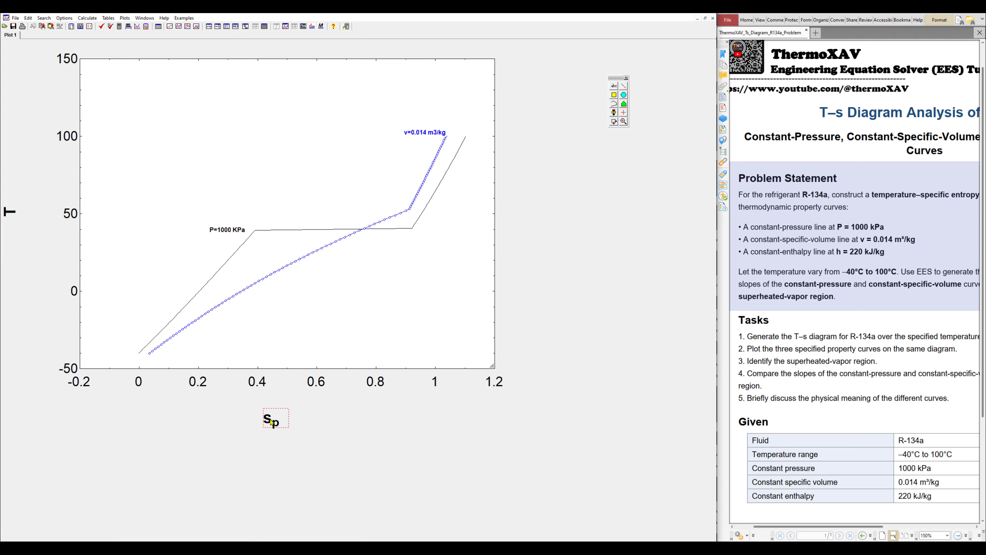
double_click(273, 423)
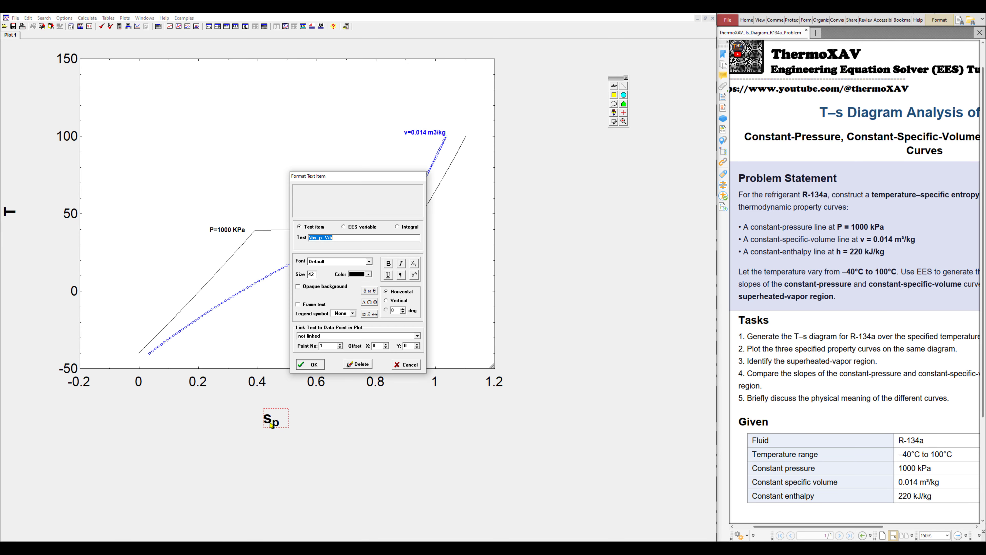
click(322, 237)
key(BackSpace)
key(BackSpace)
click(311, 366)
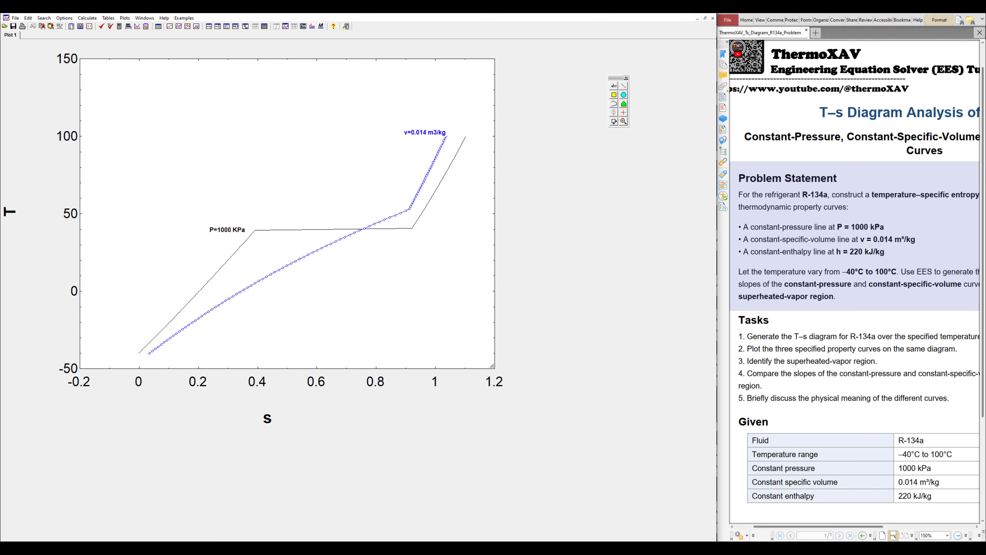
double_click(268, 424)
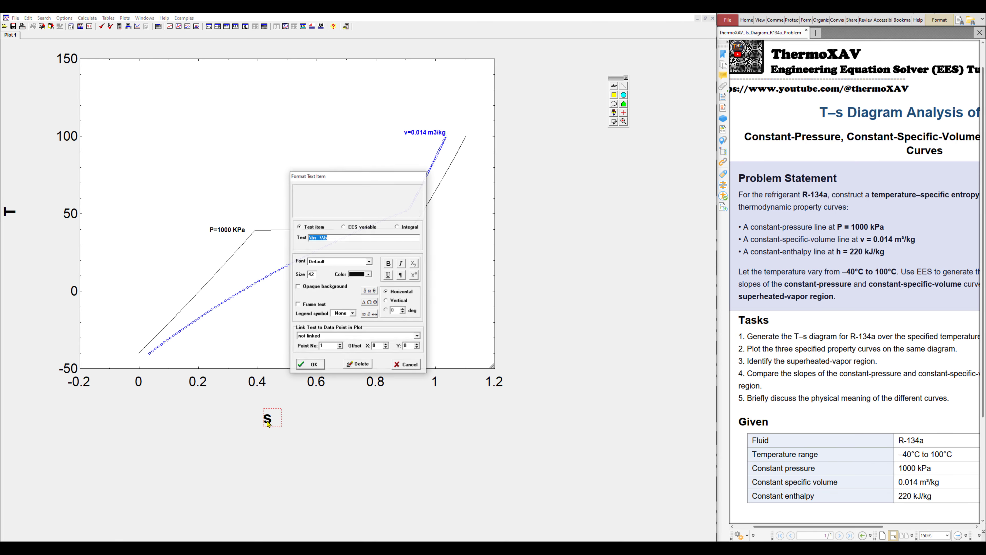
click(321, 241)
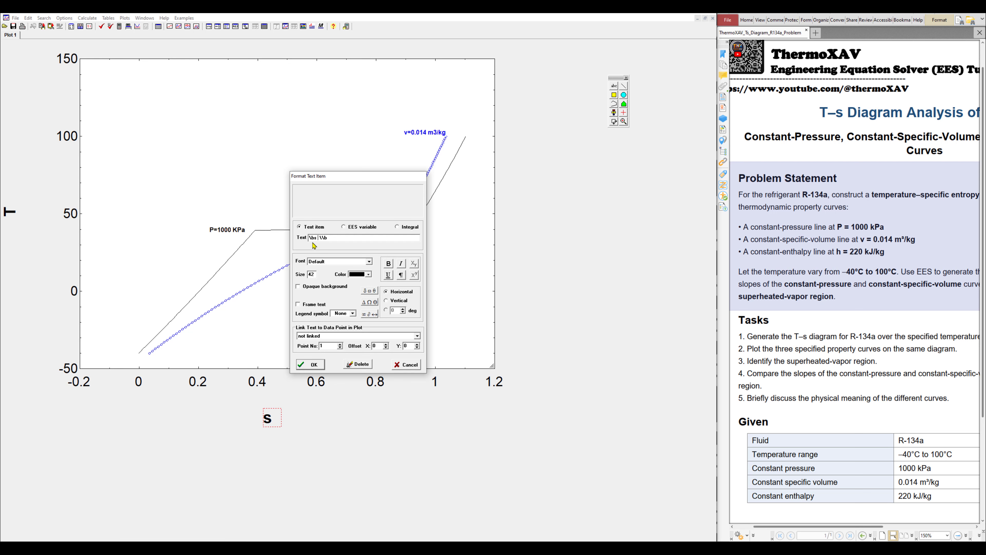
text([KJ/Kg)
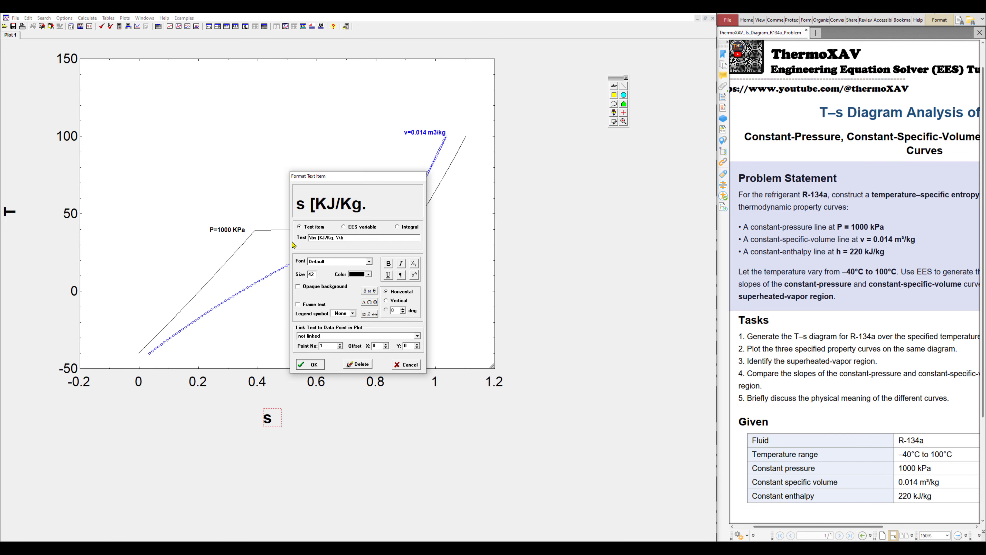
text(.K])
click(306, 365)
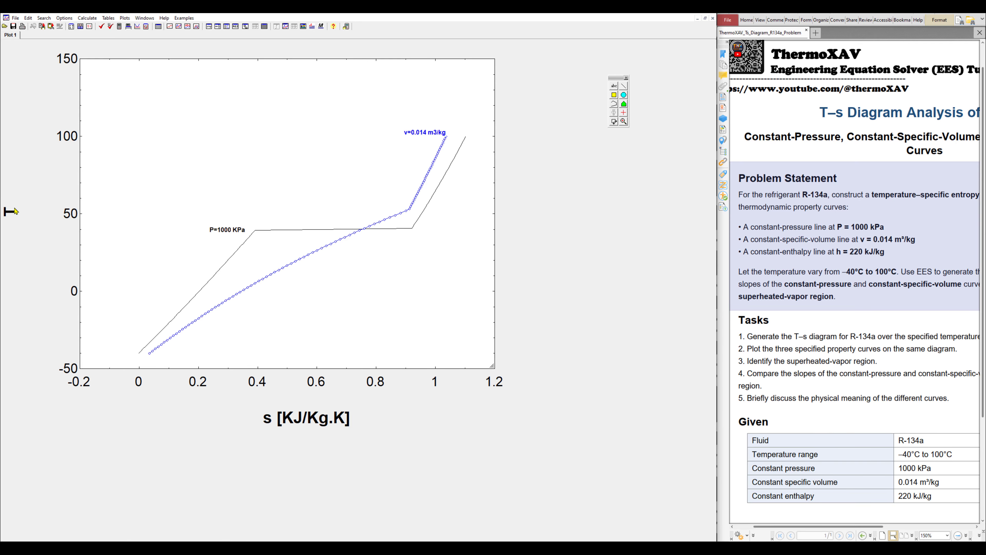
Change the vertical axis title to 'T [c]'
double_click(16, 211)
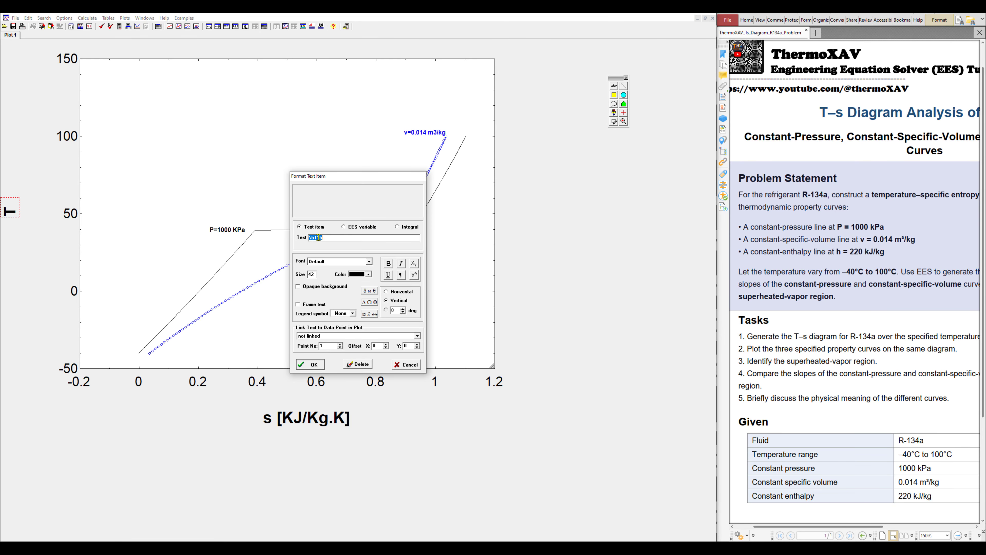
click(318, 237)
text([c])
click(311, 366)
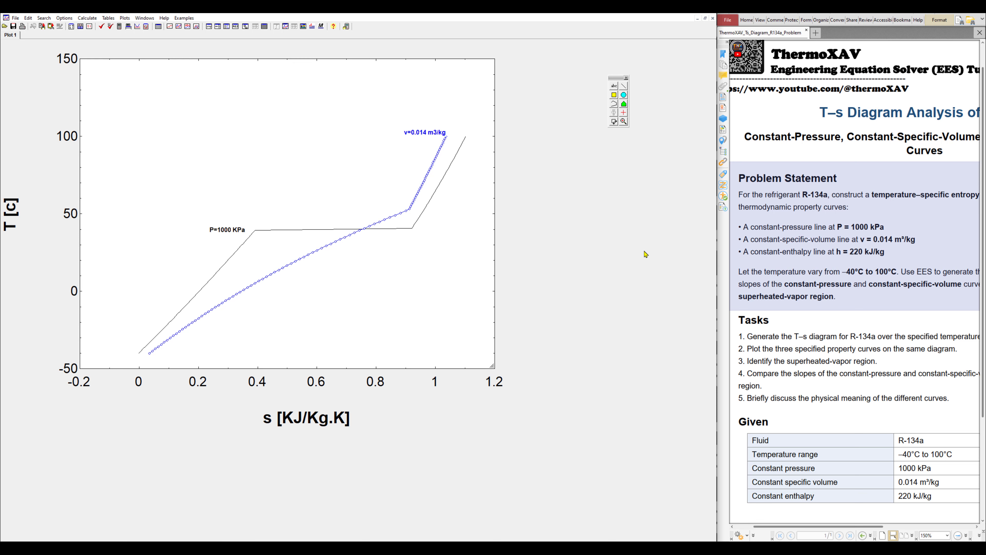
Duplicate the s_v equation as a third line
click(210, 27)
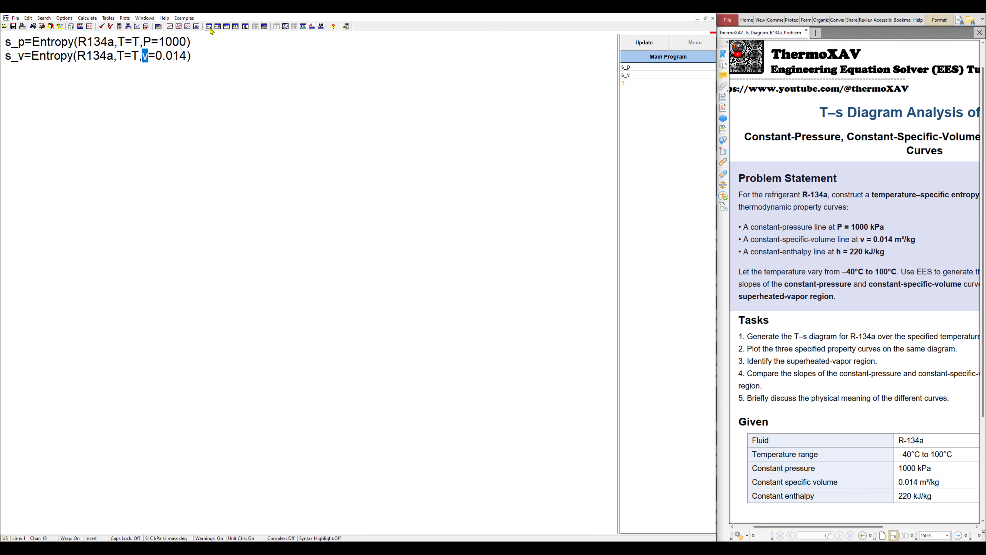
triple_click(168, 58)
key(ctrl+c)
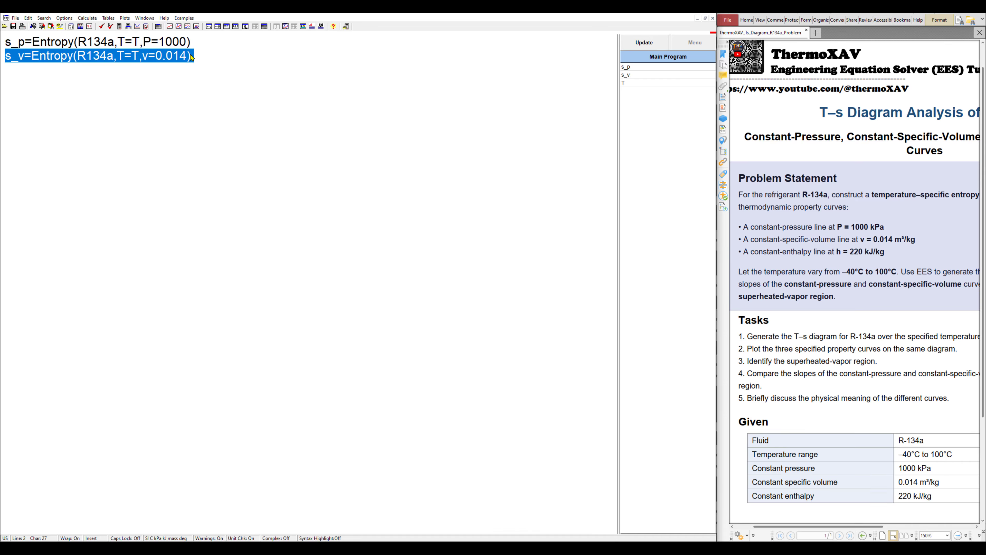
click(220, 58)
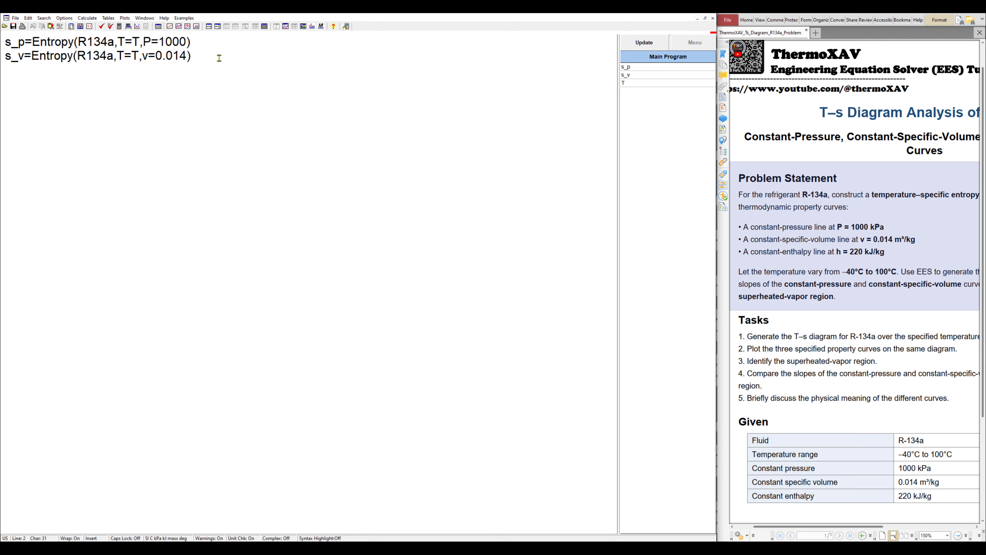
key(Return)
key(ctrl+v)
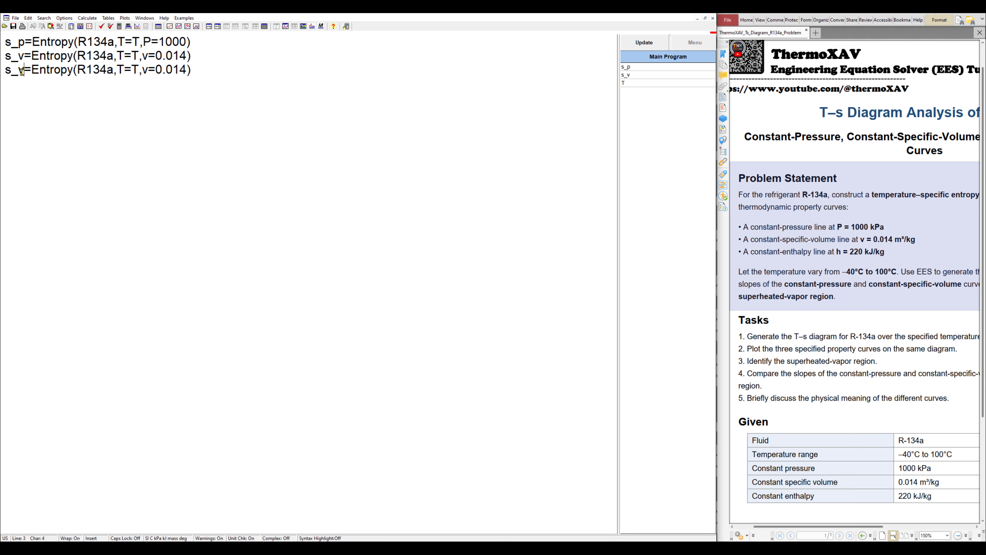
Change line 3 to s_h=Entropy(R134a,T=T,h=220) and start a new parametric table
drag(22, 71, 19, 71)
text(h)
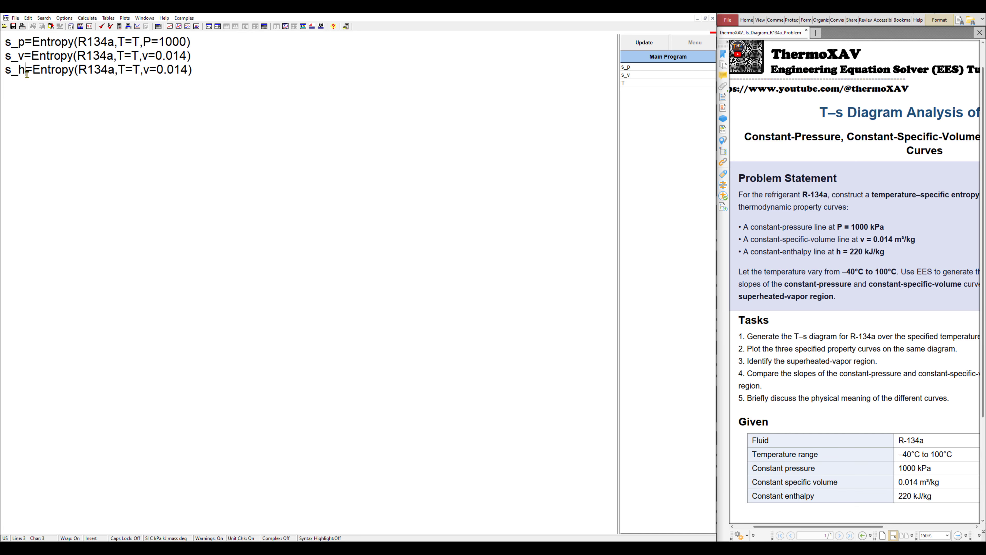
double_click(146, 71)
text(h)
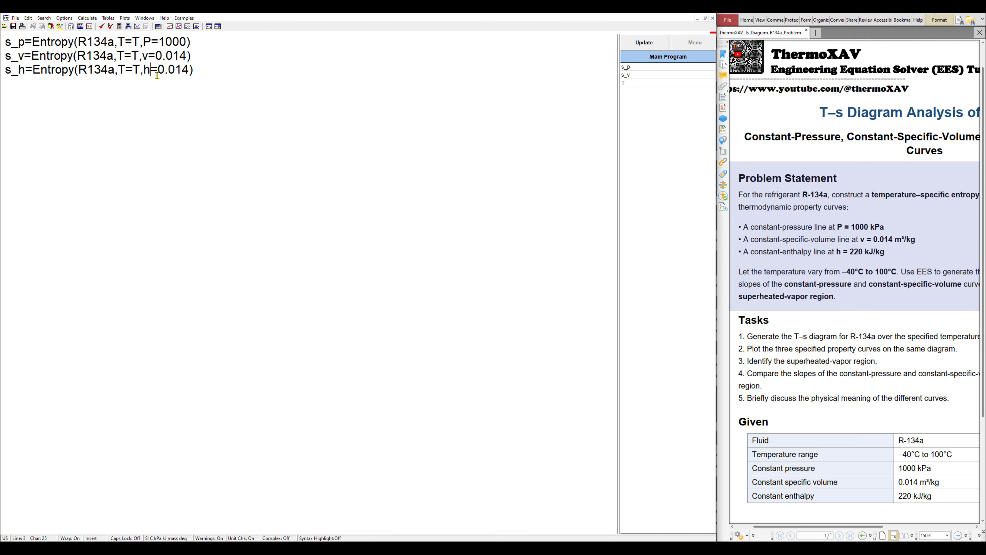
drag(160, 69, 188, 72)
text(220)
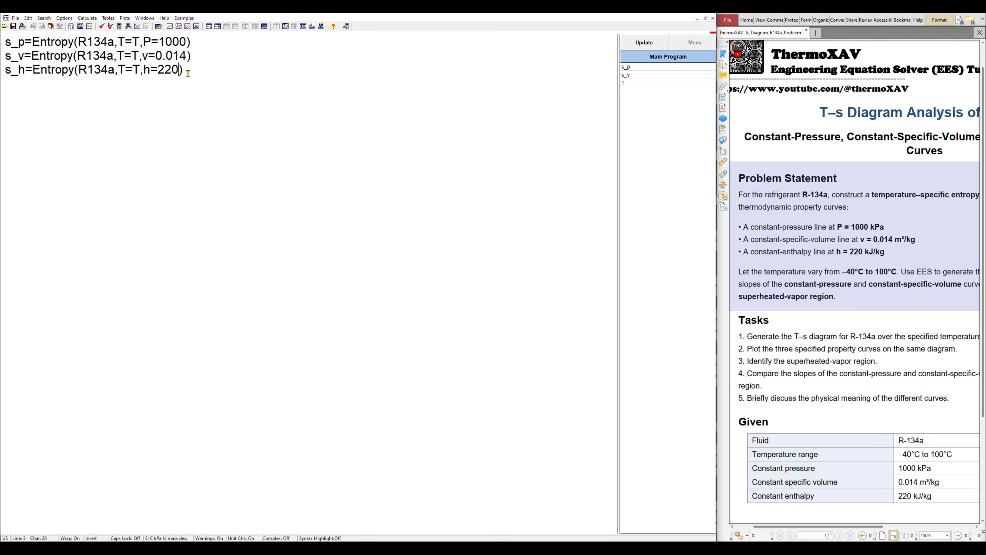
click(199, 71)
click(132, 64)
click(108, 18)
click(130, 26)
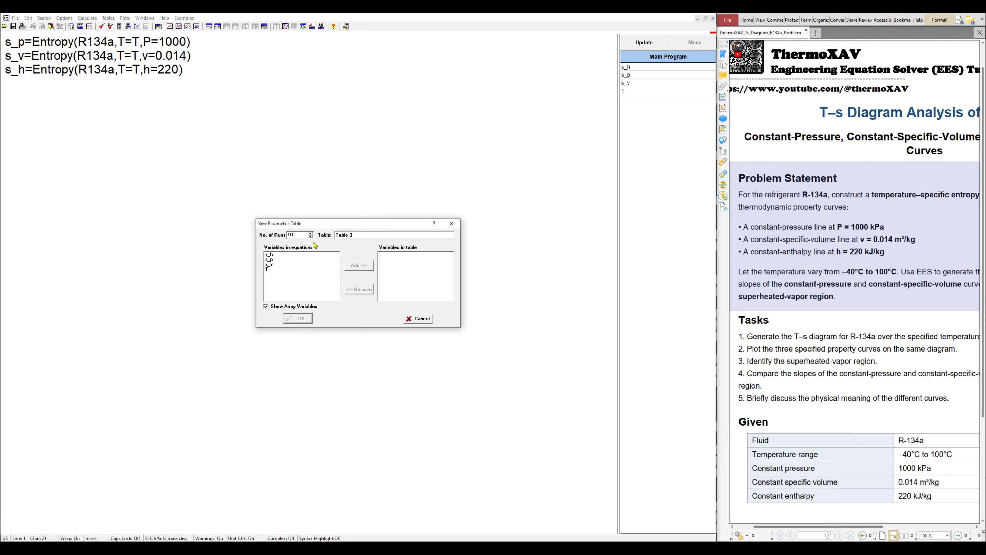
Create Table 3 with s_h and T, fill T from -40, and solve it
click(269, 254)
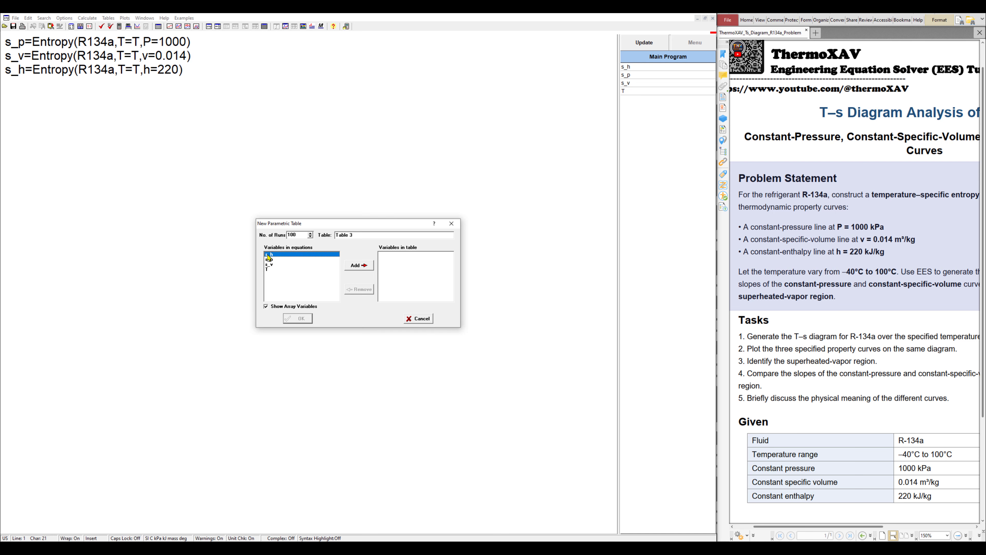
ctrl+click(273, 269)
click(359, 267)
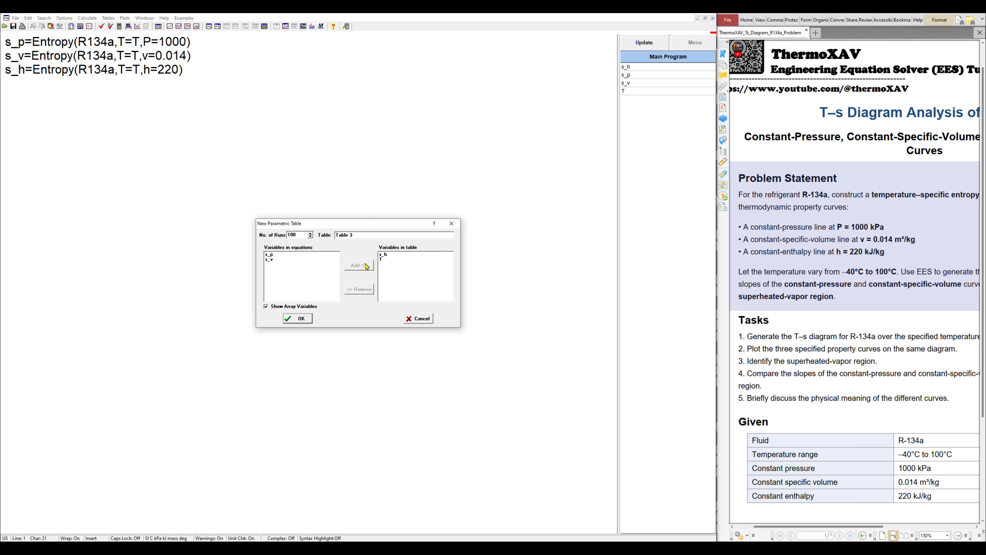
click(302, 319)
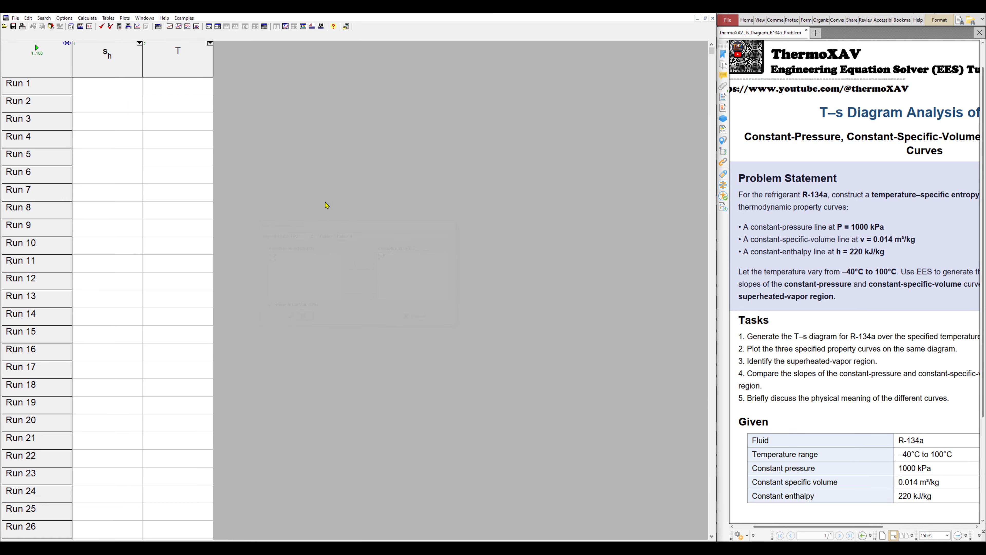
right_click(174, 53)
click(183, 57)
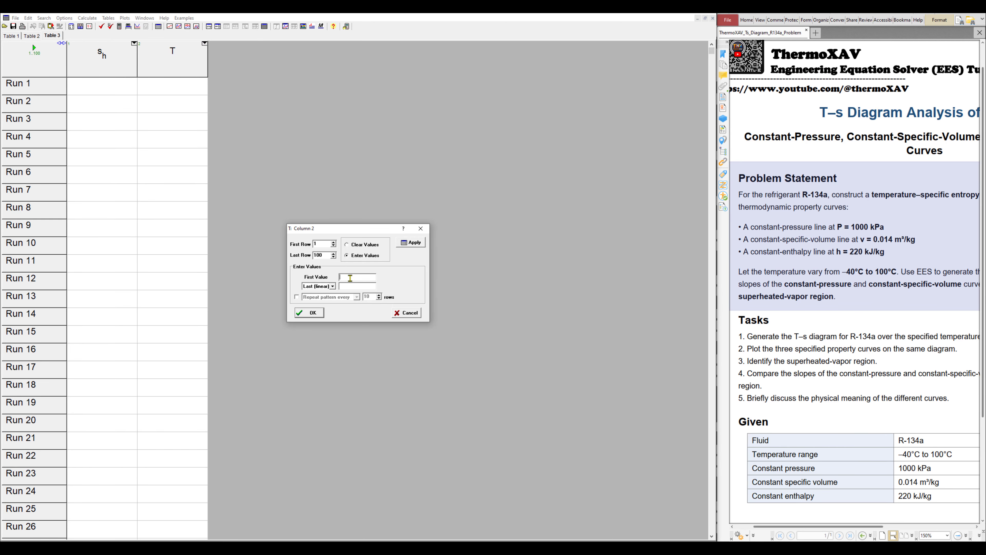
text(-40)
click(319, 317)
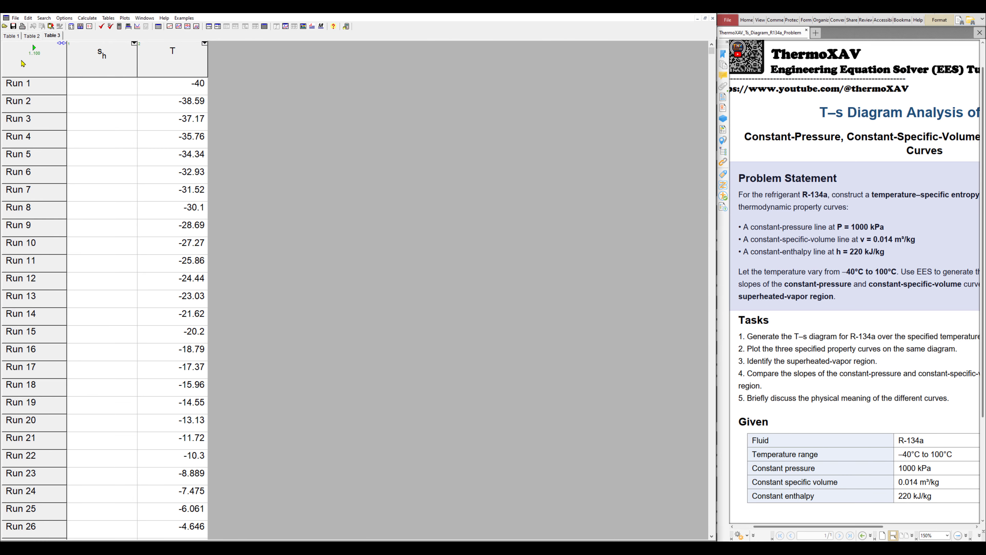
click(34, 48)
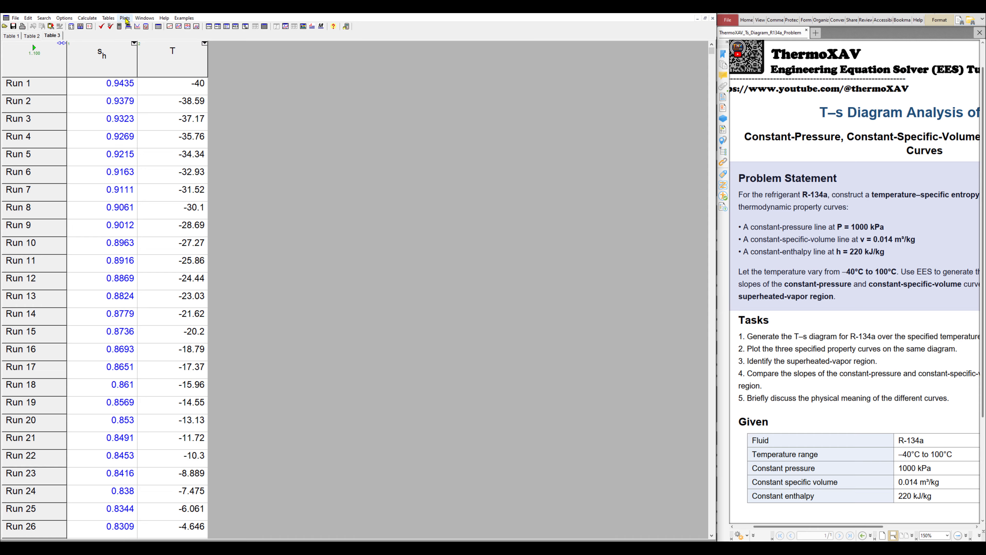
Overlay T versus s_h from Table 3 on Plot 1 as a red curve
click(125, 18)
click(134, 34)
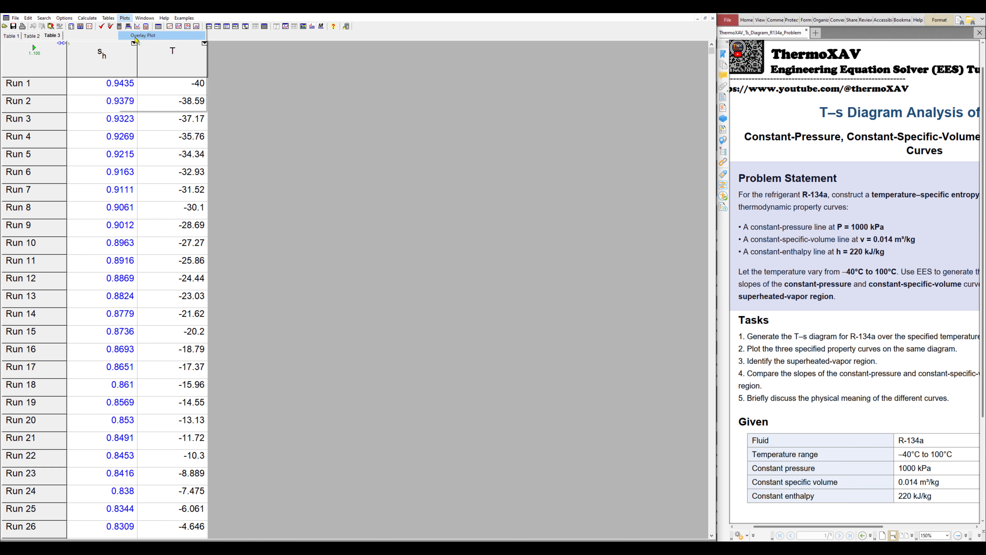
drag(406, 194, 385, 151)
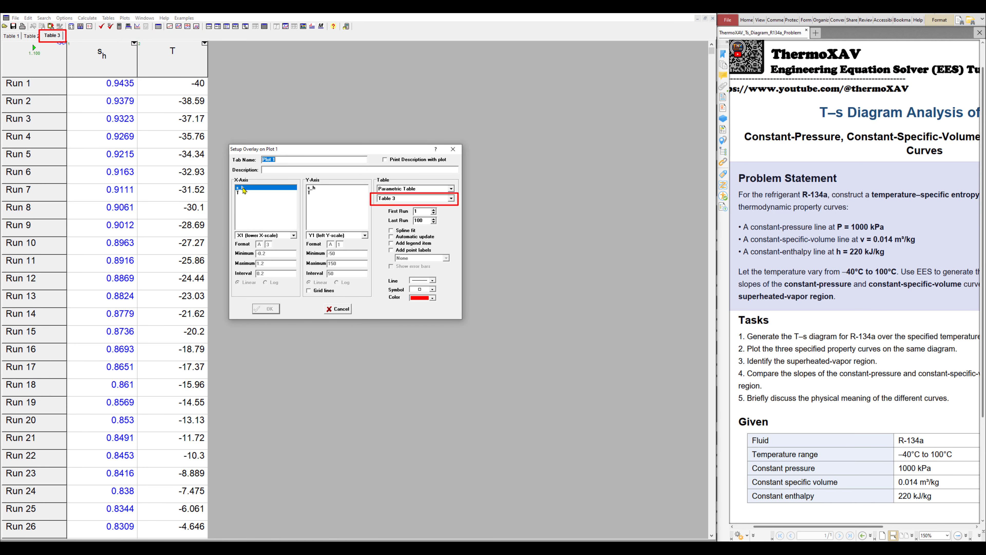
click(311, 193)
click(268, 309)
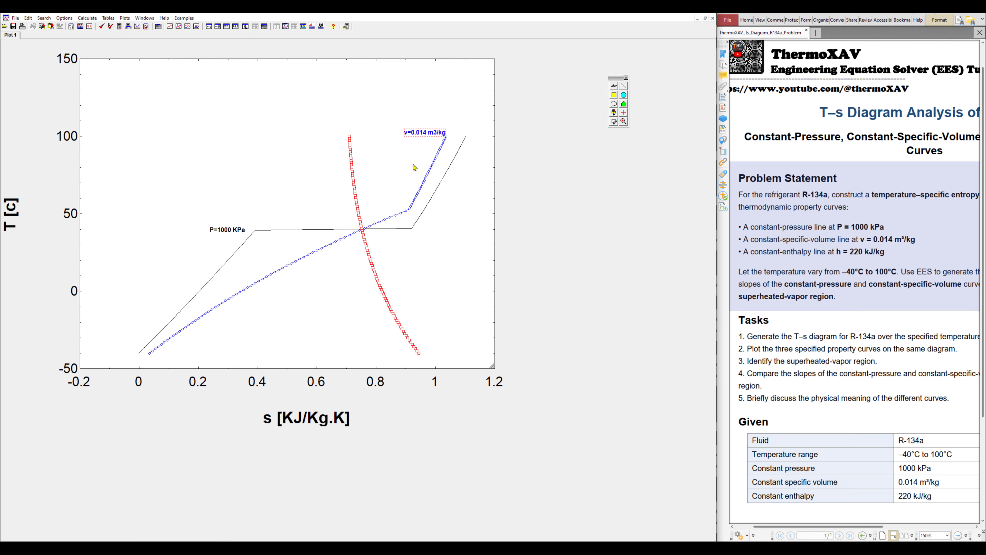
Copy the v=0.014 label near the red curve's top and change it to 'h=220 KJ/kg'
drag(425, 136, 319, 134)
double_click(319, 134)
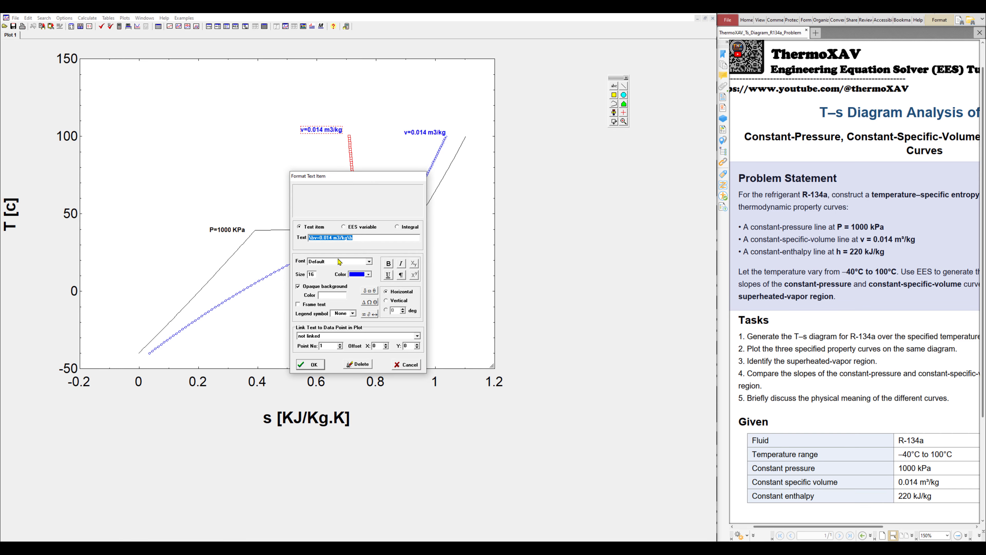
click(317, 238)
text(h)
drag(321, 237, 331, 237)
text(220)
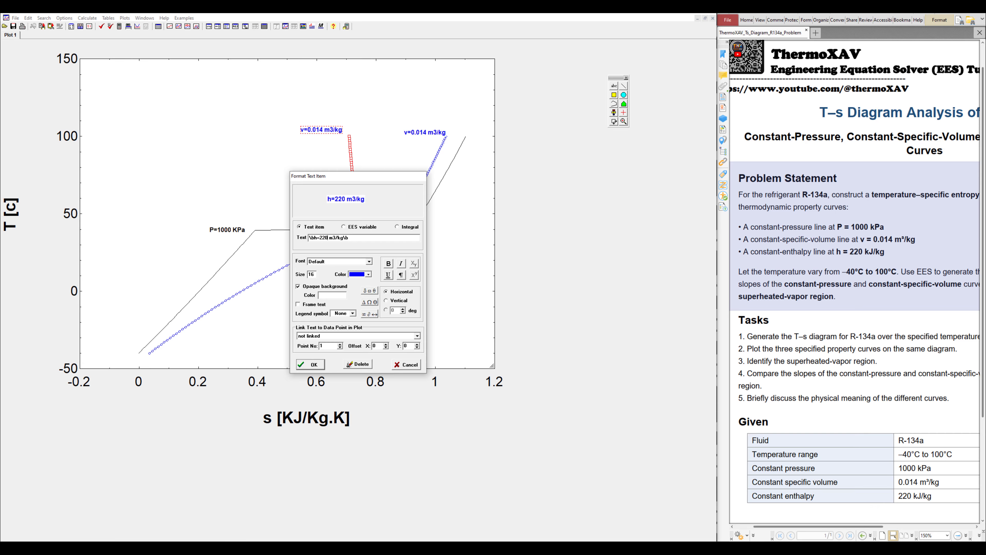
drag(330, 238, 338, 238)
text(L)
text(J/)
text(K)
Colour the h=220 KJ/kg label red and nudge the T [c] axis title
click(367, 274)
click(357, 287)
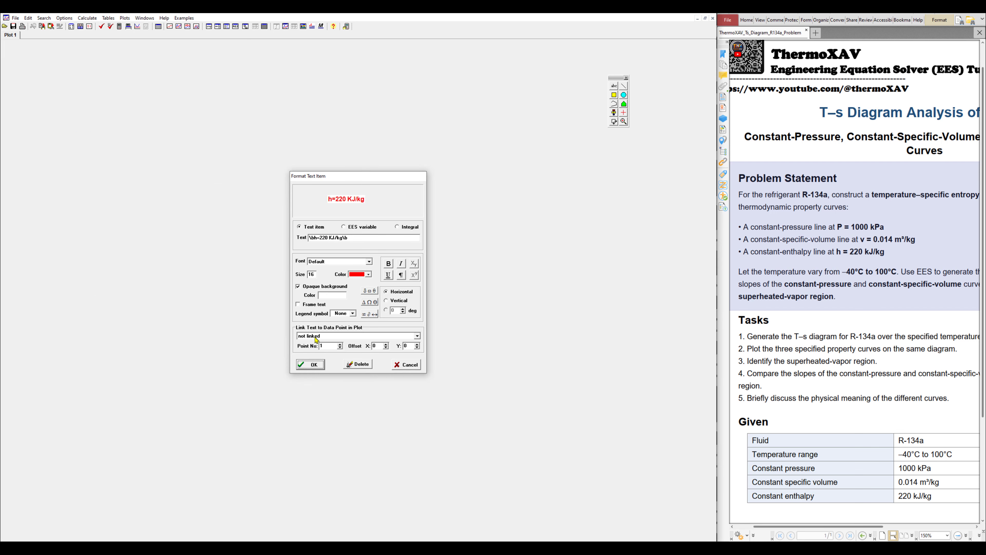
key(Return)
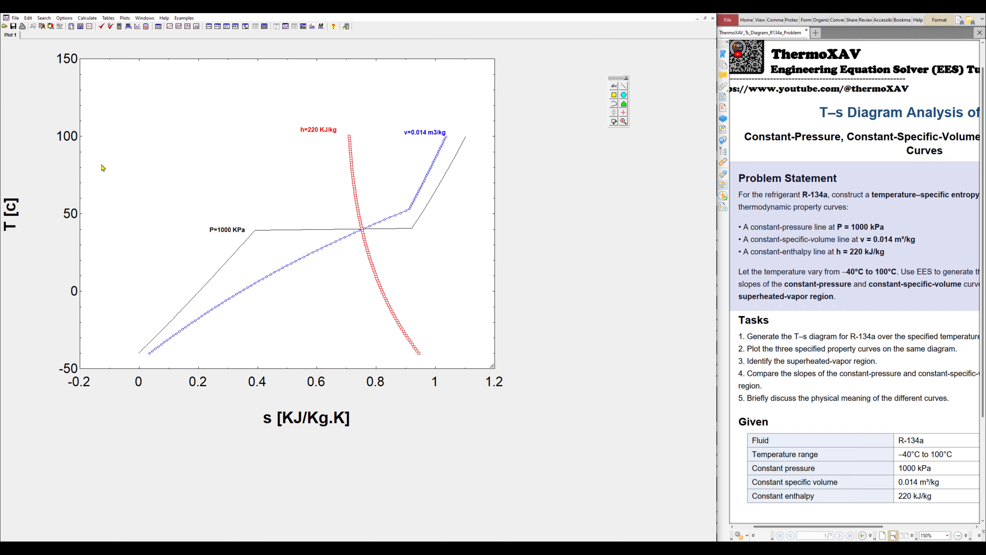
drag(10, 219, 32, 217)
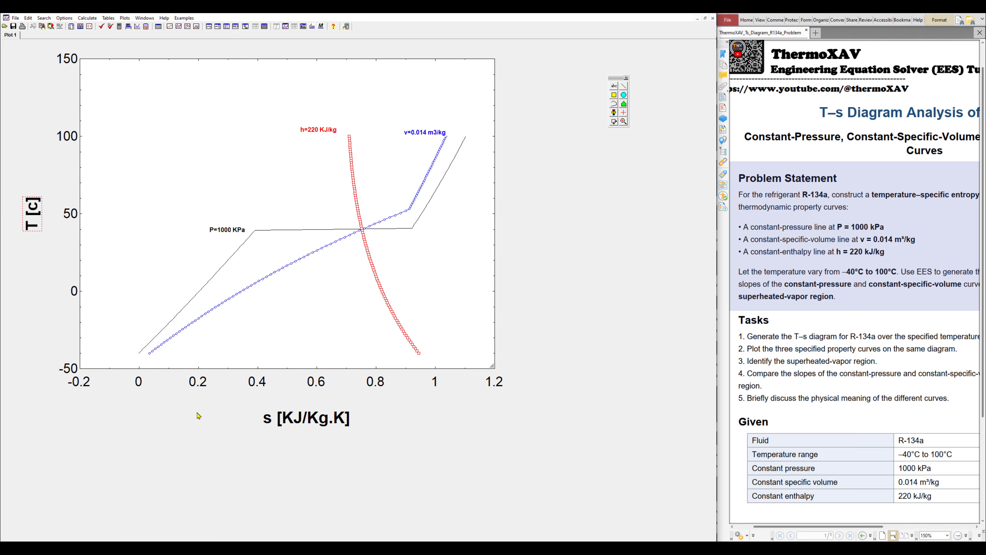